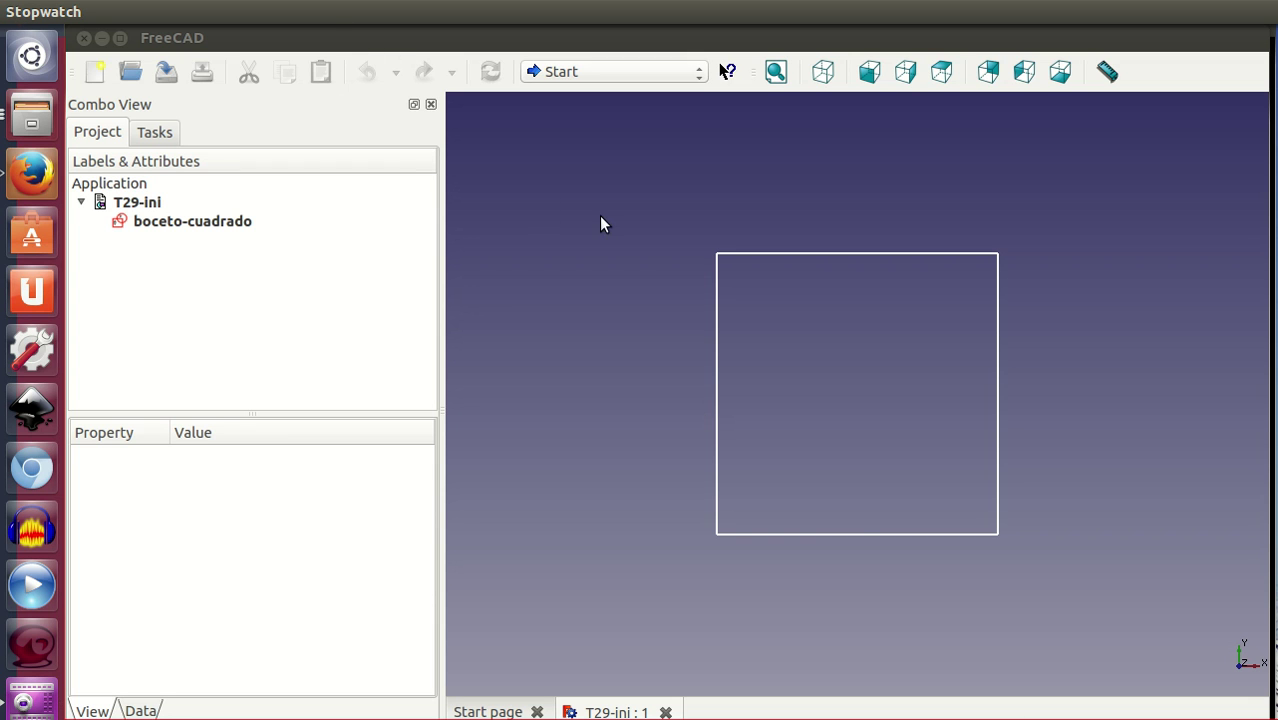
# Turn on the axis cross in the 3D view.
pyautogui.click(246, 38)
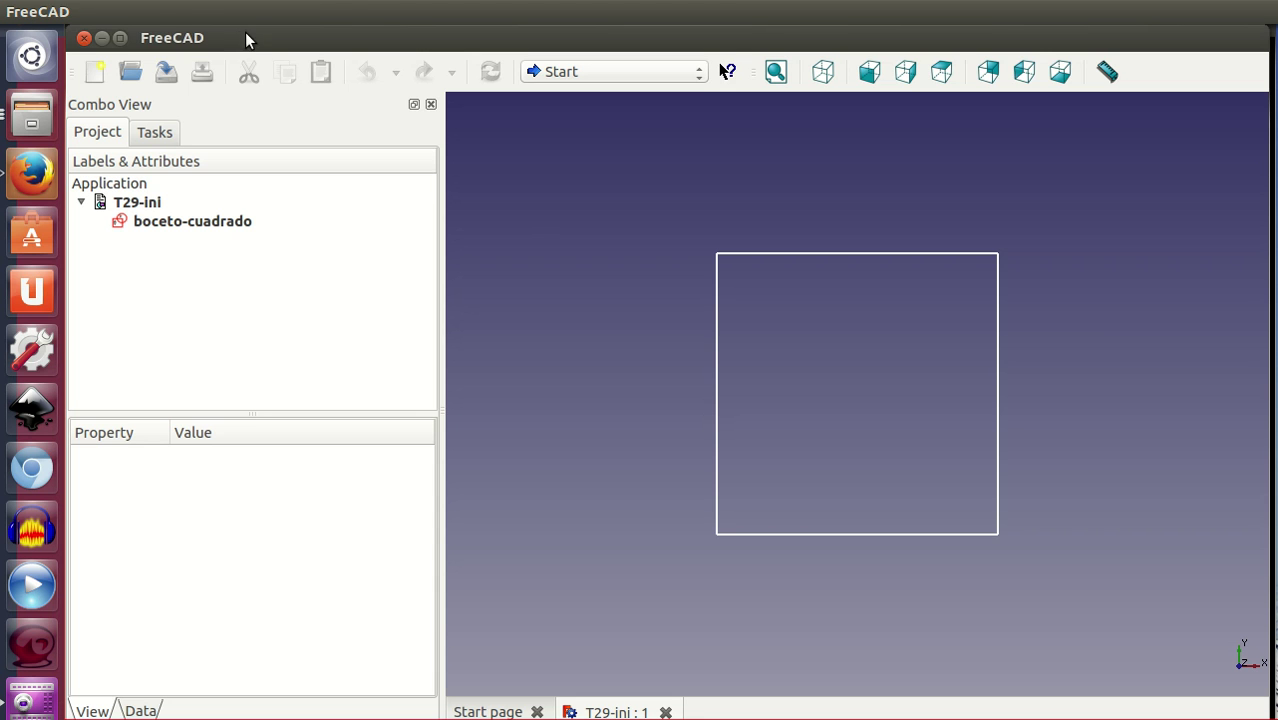
pyautogui.click(160, 12)
pyautogui.moveTo(186, 167)
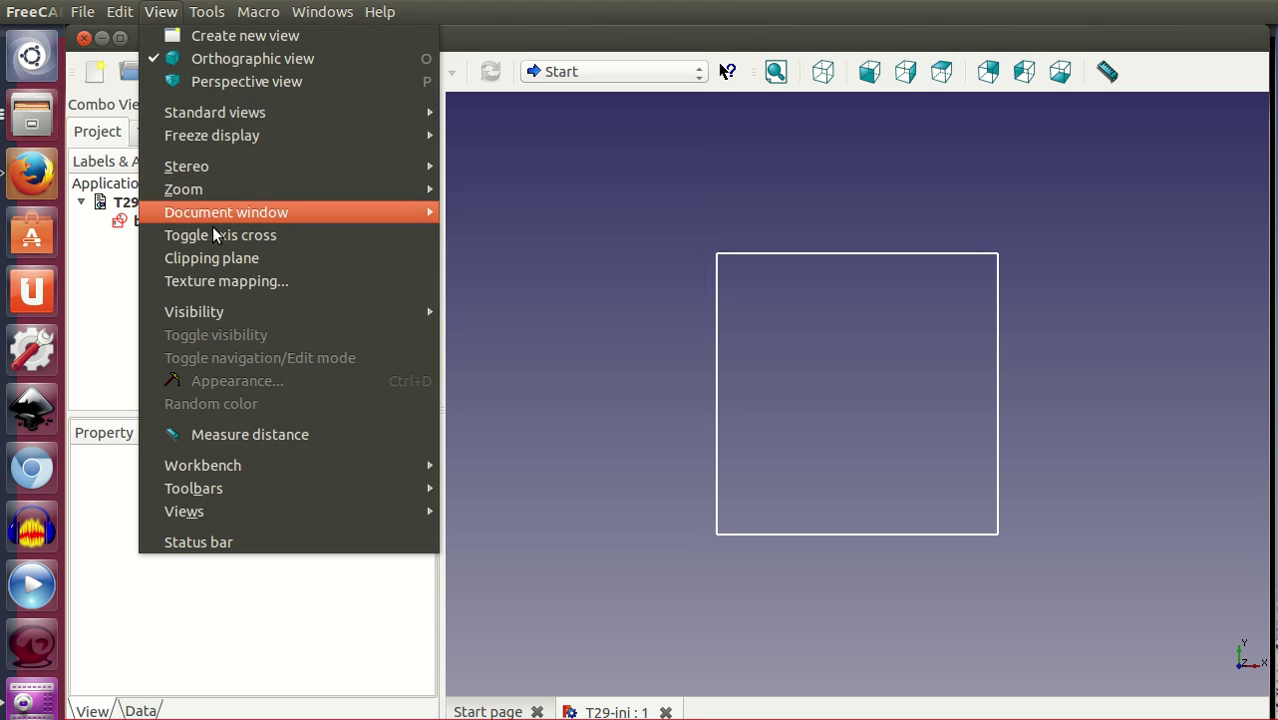
pyautogui.click(218, 235)
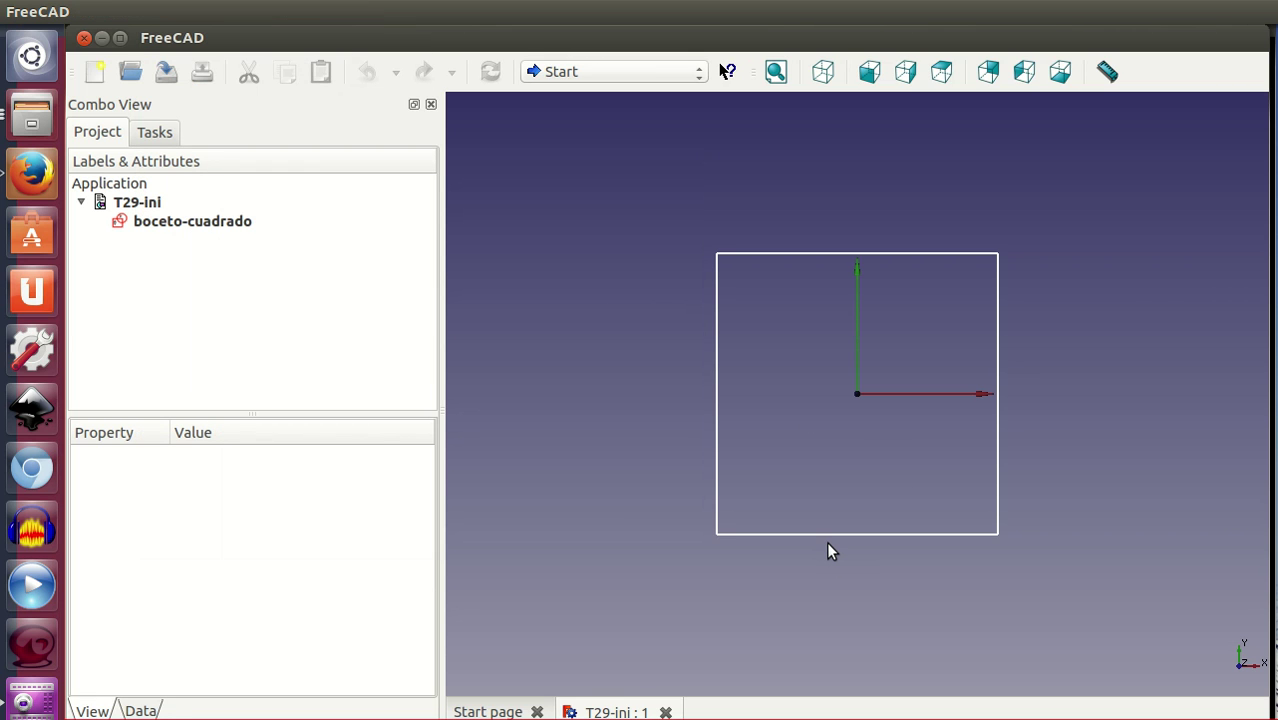
# Tilt the view and inspect boceto-cuadrado as a fully constrained 30 mm square, then close it.
pyautogui.moveTo(867, 613); pyautogui.dragTo(859, 531, button='middle')
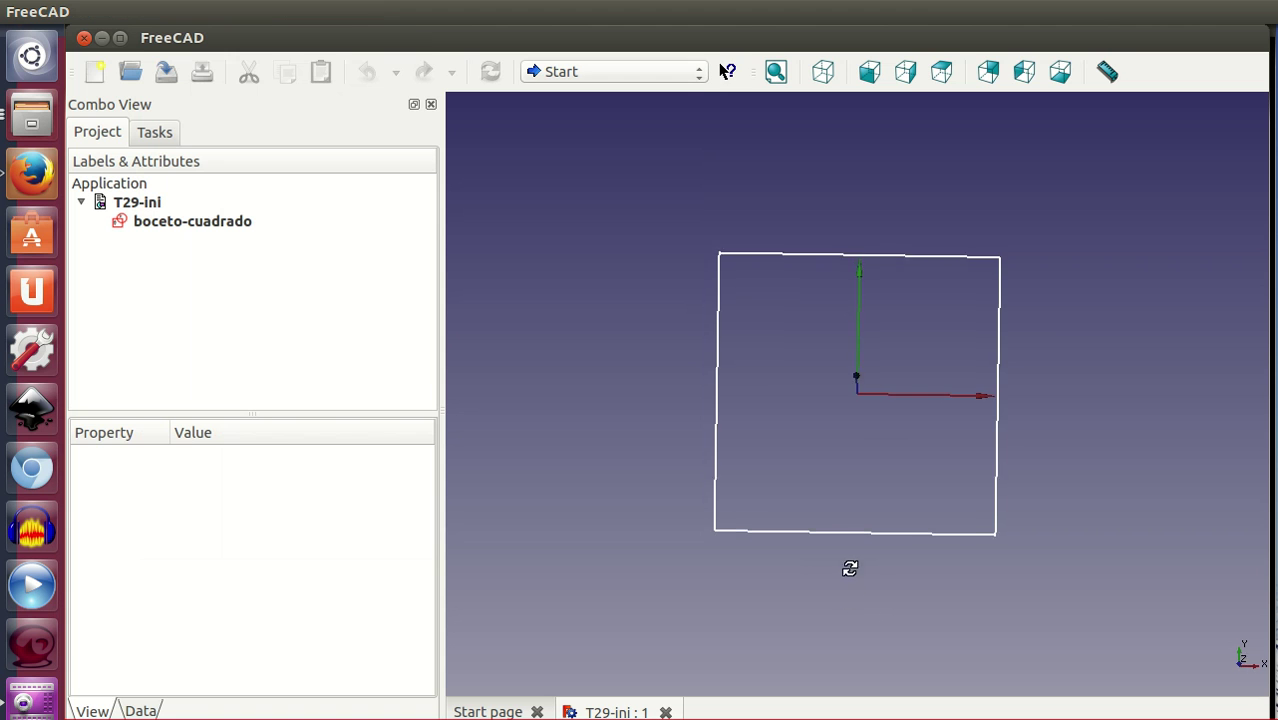
pyautogui.doubleClick(224, 224)
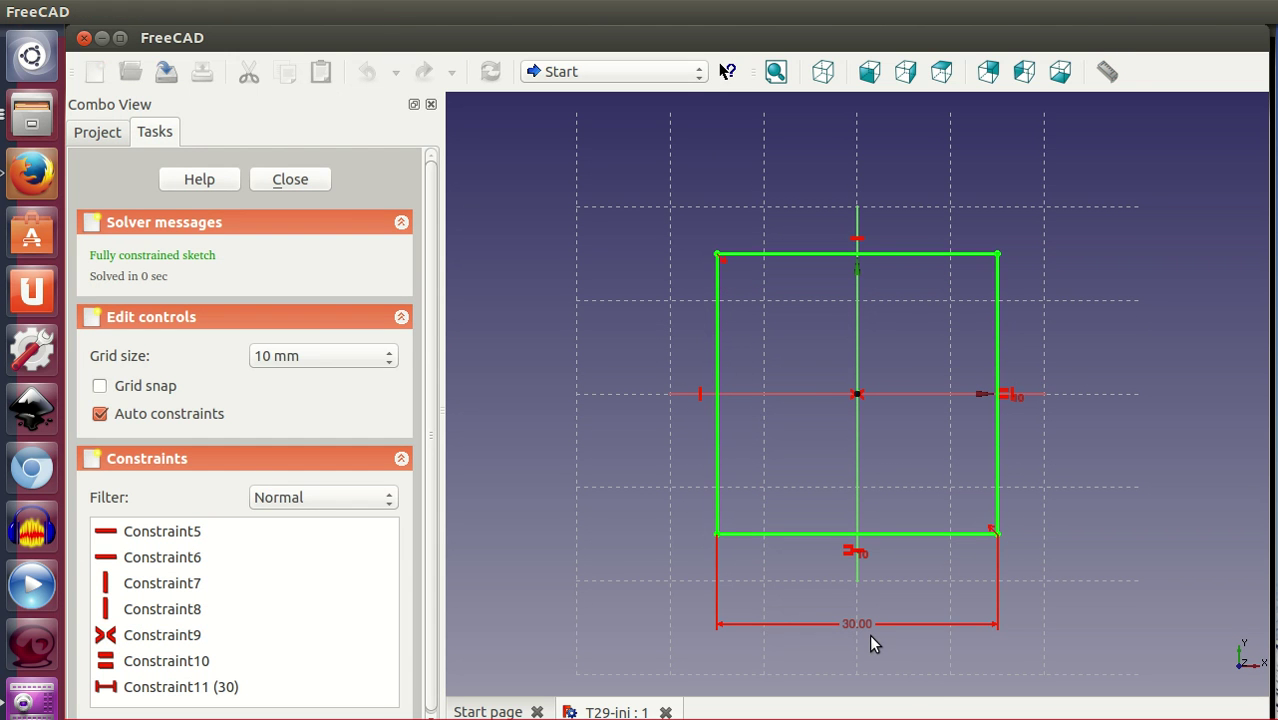
pyautogui.click(318, 181)
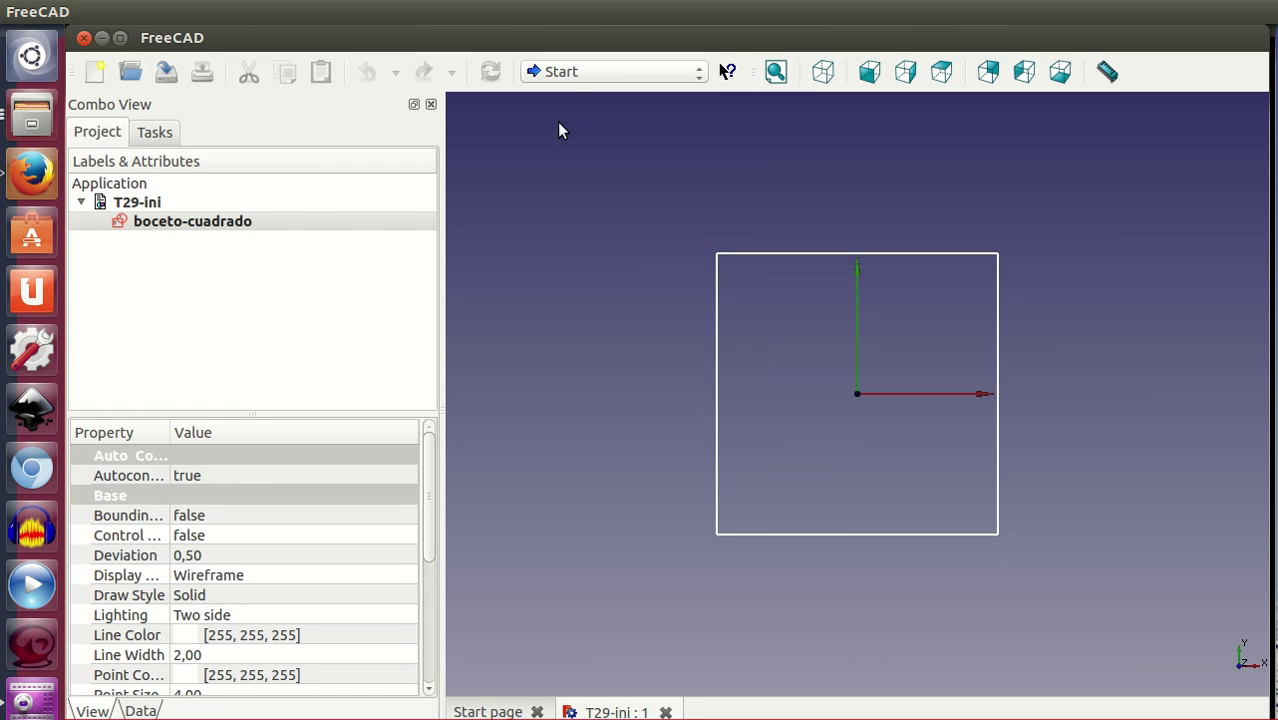
# Switch to the Part workbench and show the model in isometric view.
pyautogui.click(575, 72)
pyautogui.click(579, 314)
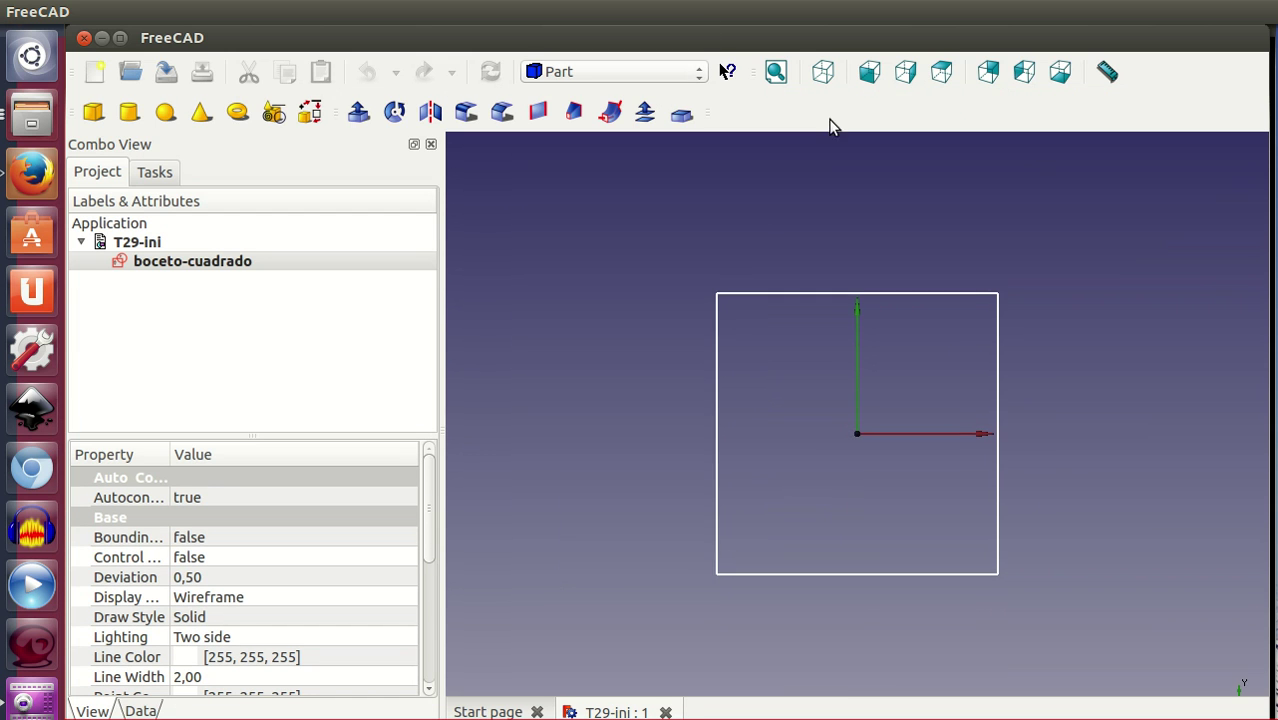
pyautogui.click(823, 75)
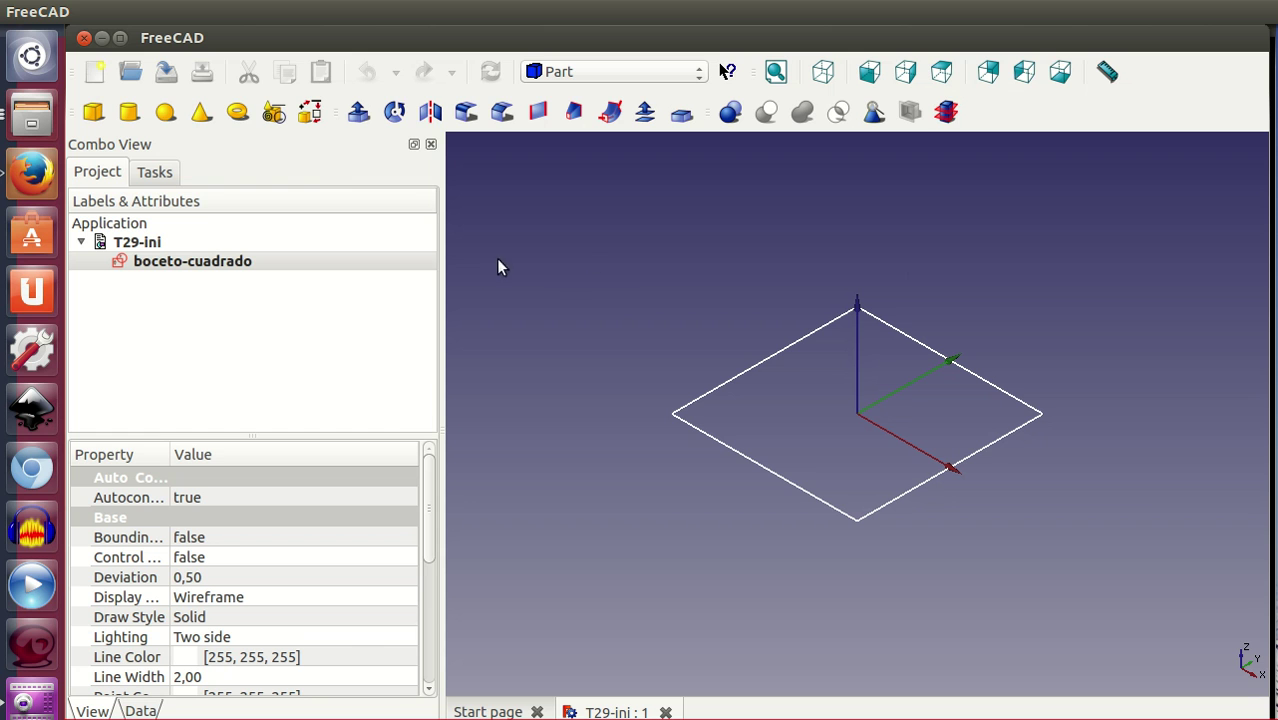
# From Geometric Primitives, create a Helix with Height 50, Pitch 50 and Radius 10.
pyautogui.click(275, 113)
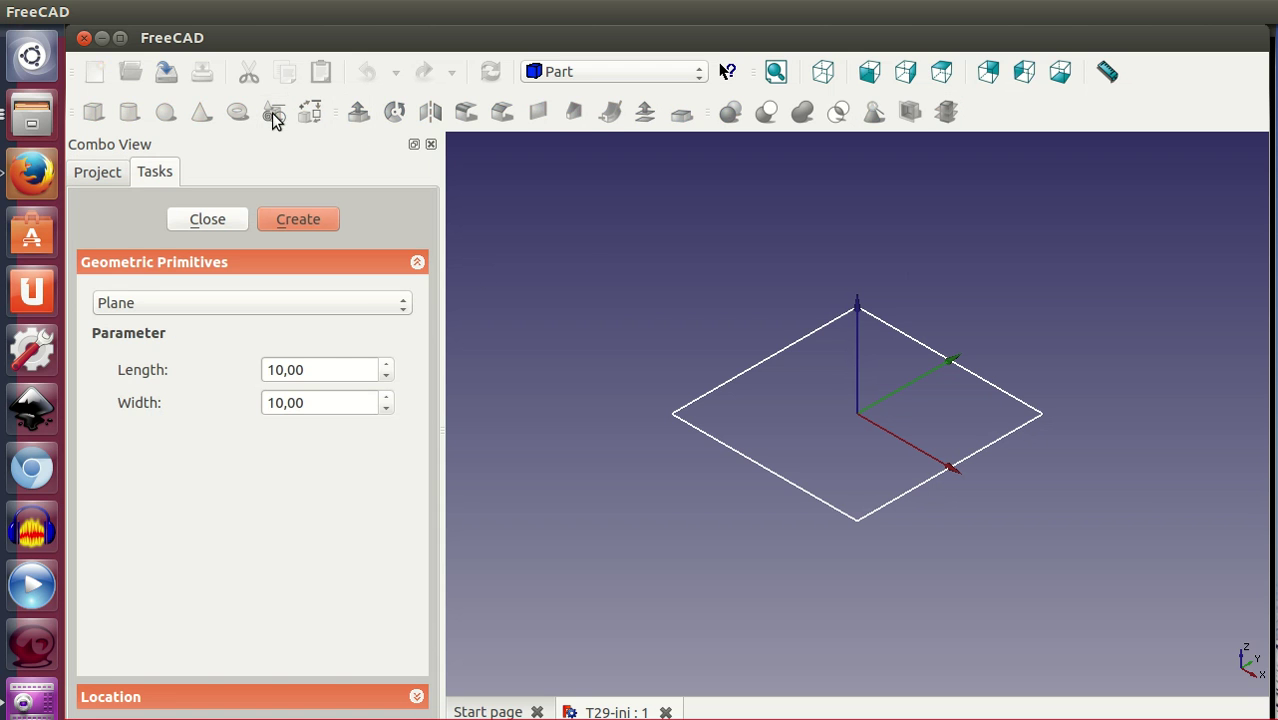
pyautogui.click(198, 304)
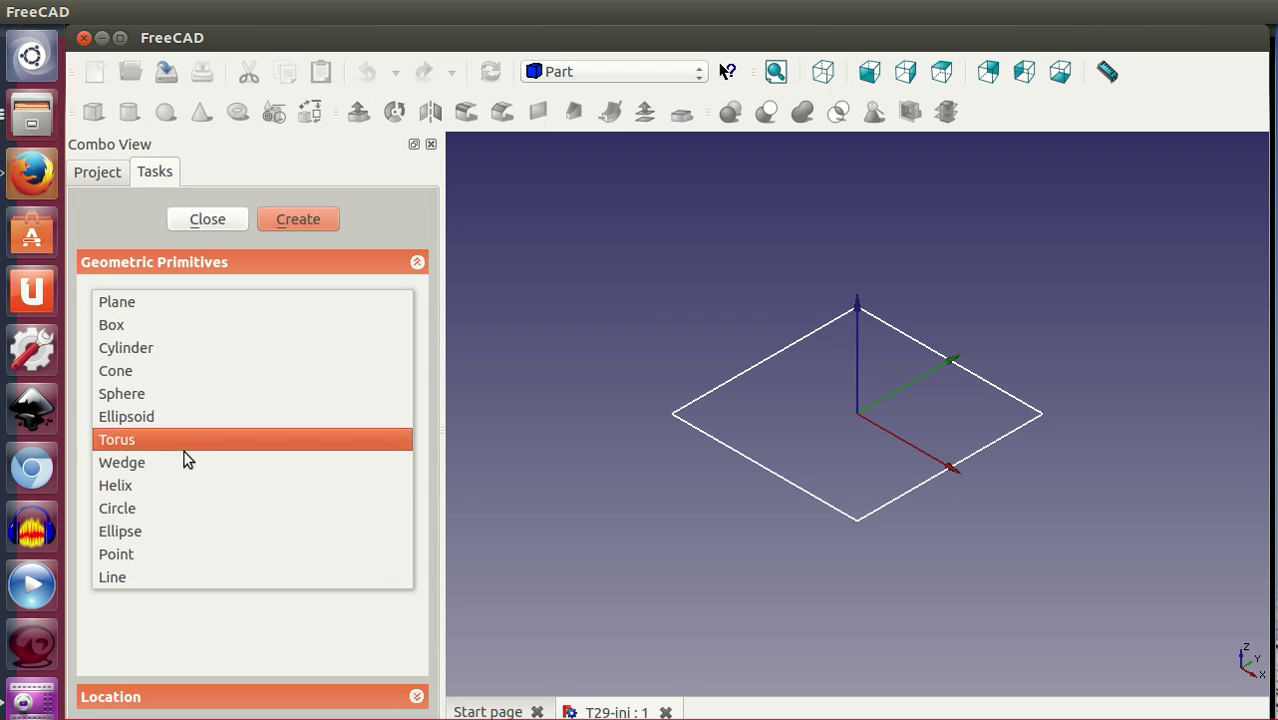
pyautogui.click(182, 488)
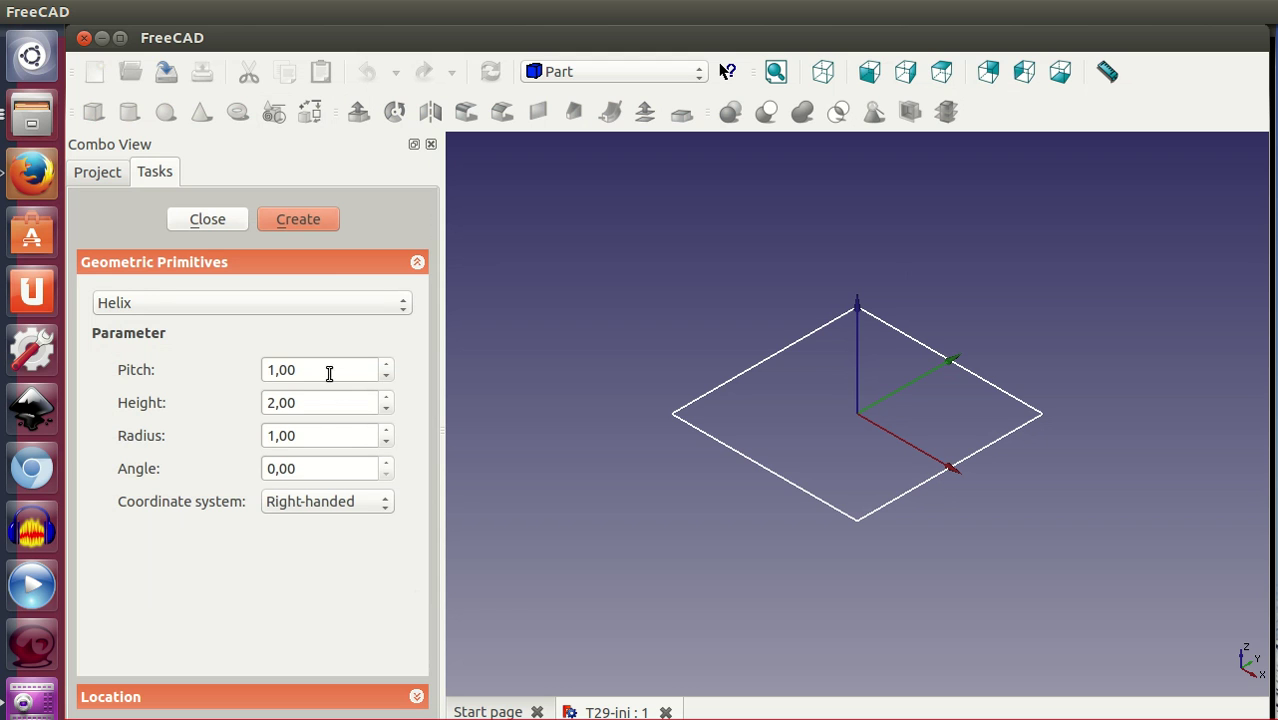
pyautogui.doubleClick(330, 404)
pyautogui.write('50')
pyautogui.doubleClick(321, 367)
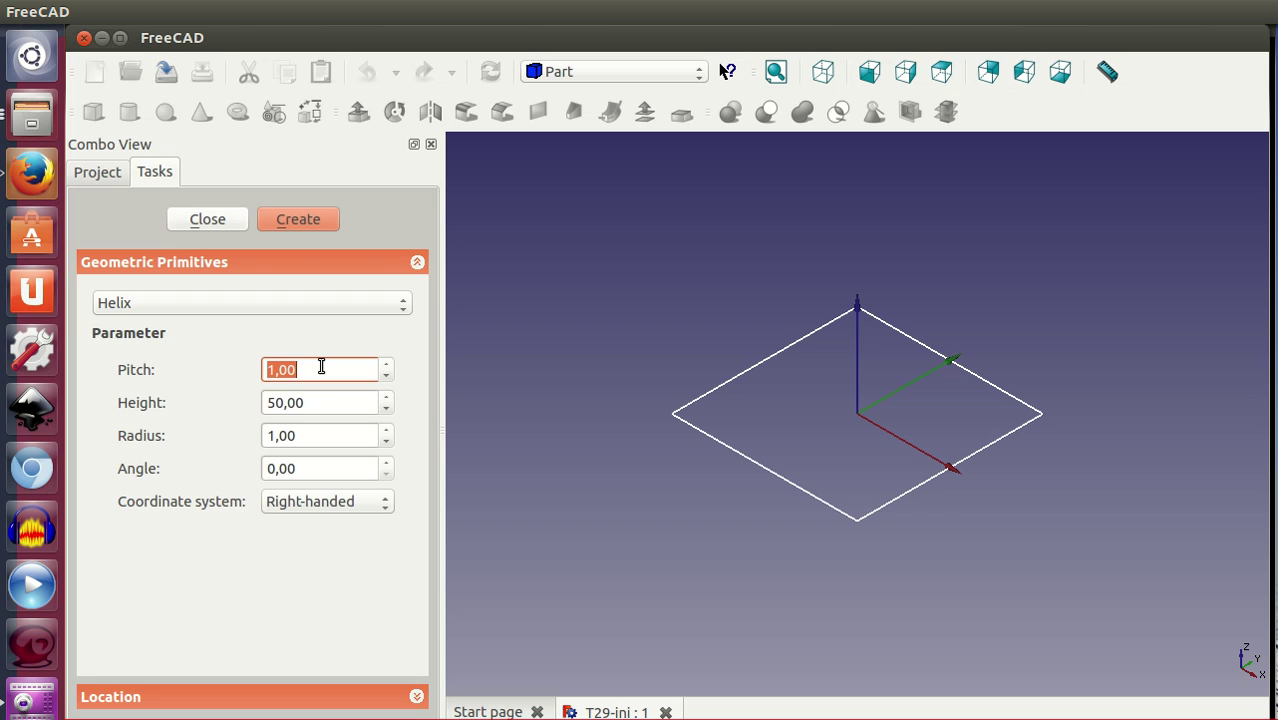
pyautogui.write('50')
pyautogui.click(321, 401)
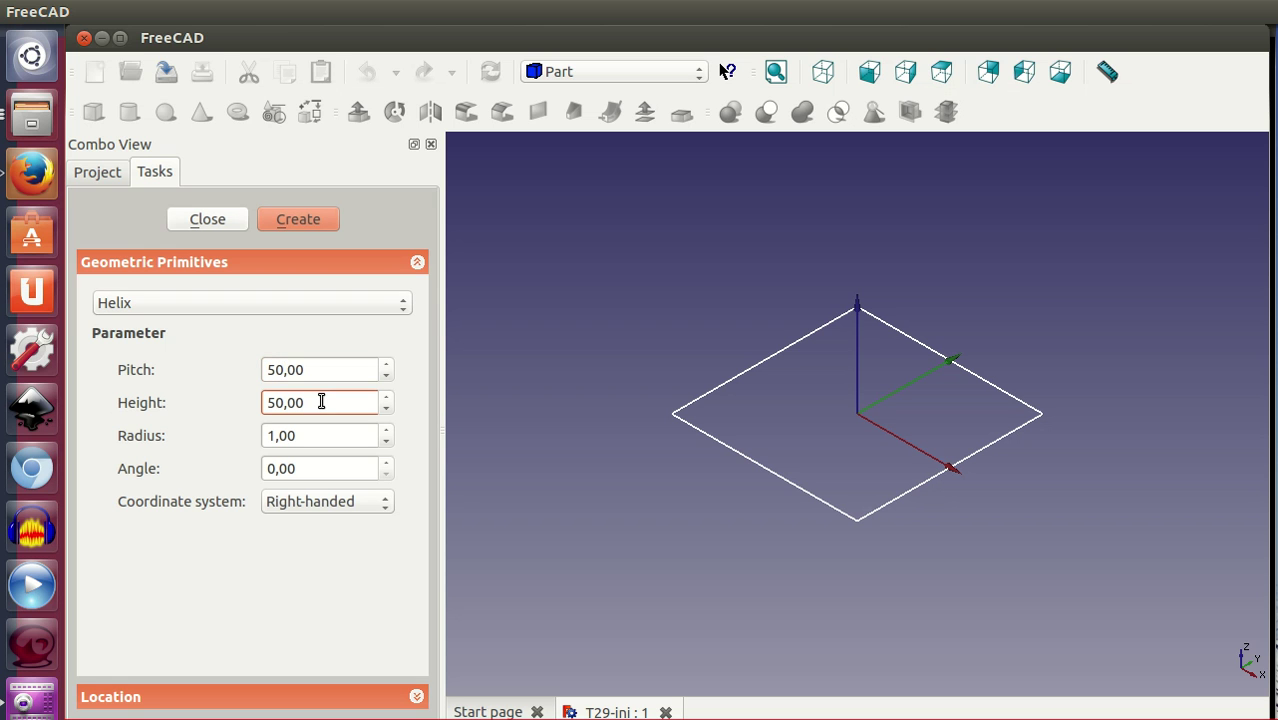
pyautogui.doubleClick(324, 435)
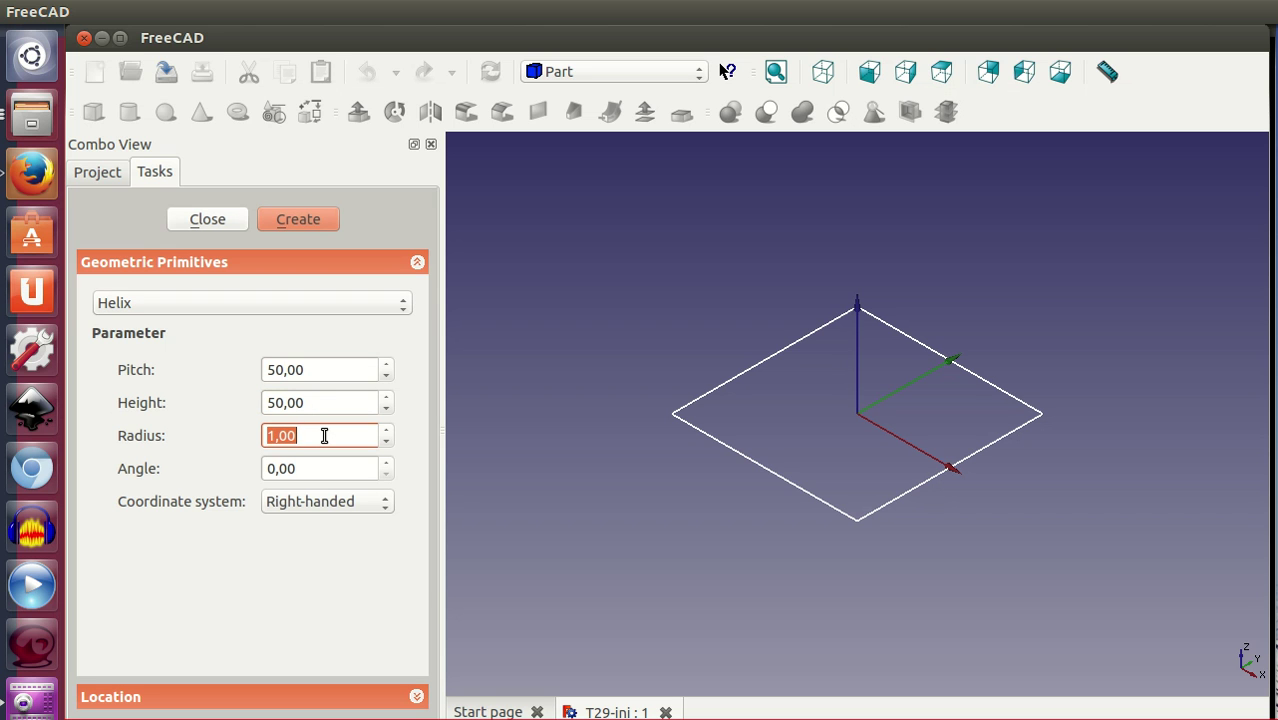
pyautogui.write('10')
pyautogui.click(305, 220)
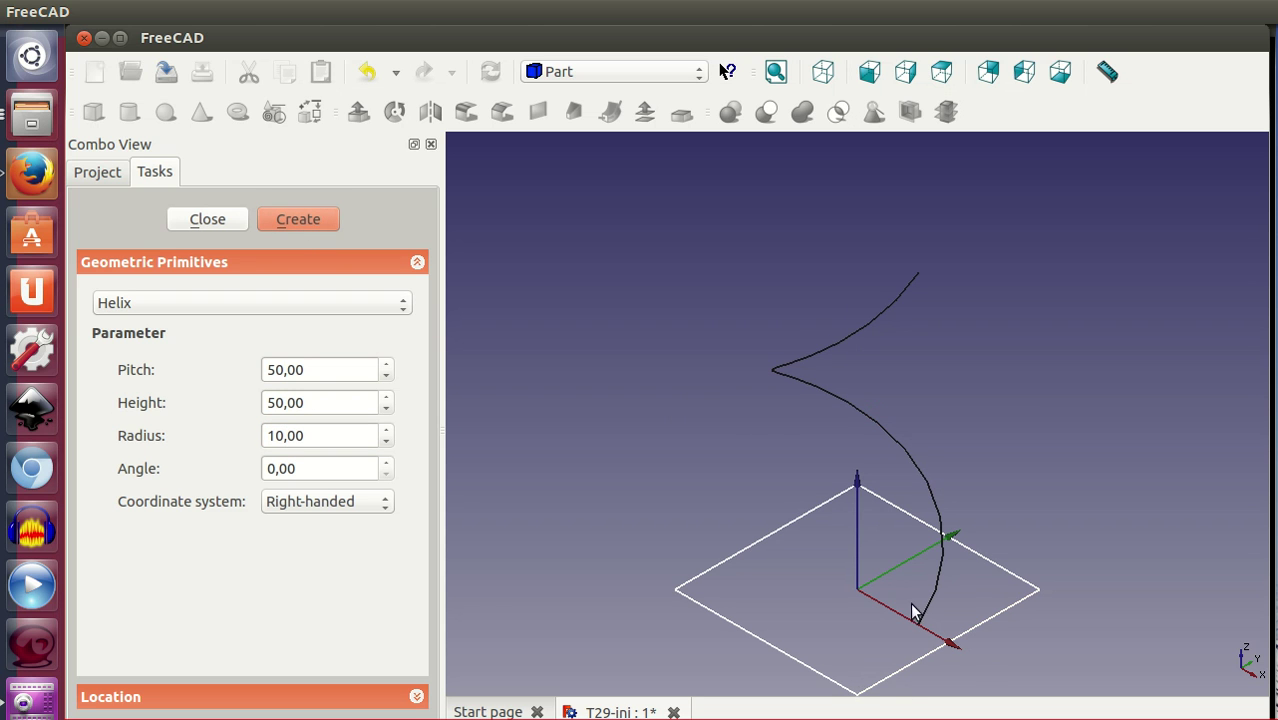
pyautogui.click(225, 221)
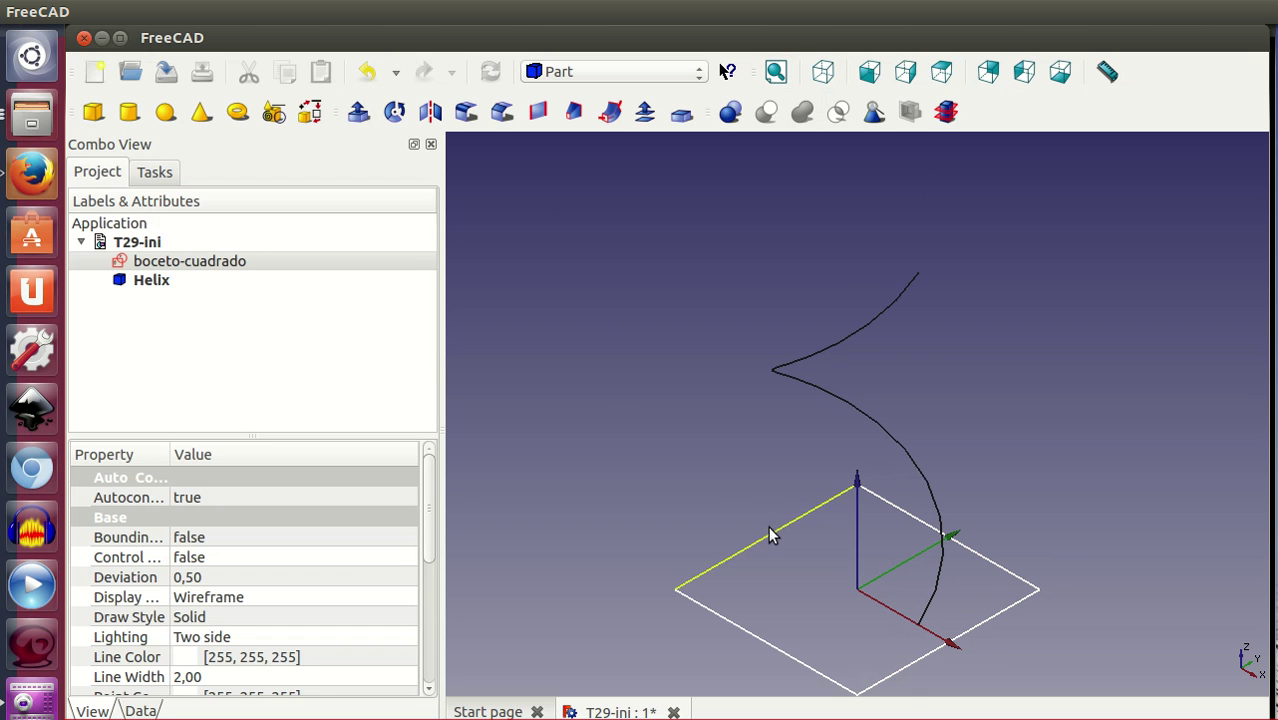
# Sweep boceto-cuadrado along the Helix path with Create solid and Frenet enabled.
pyautogui.click(609, 111)
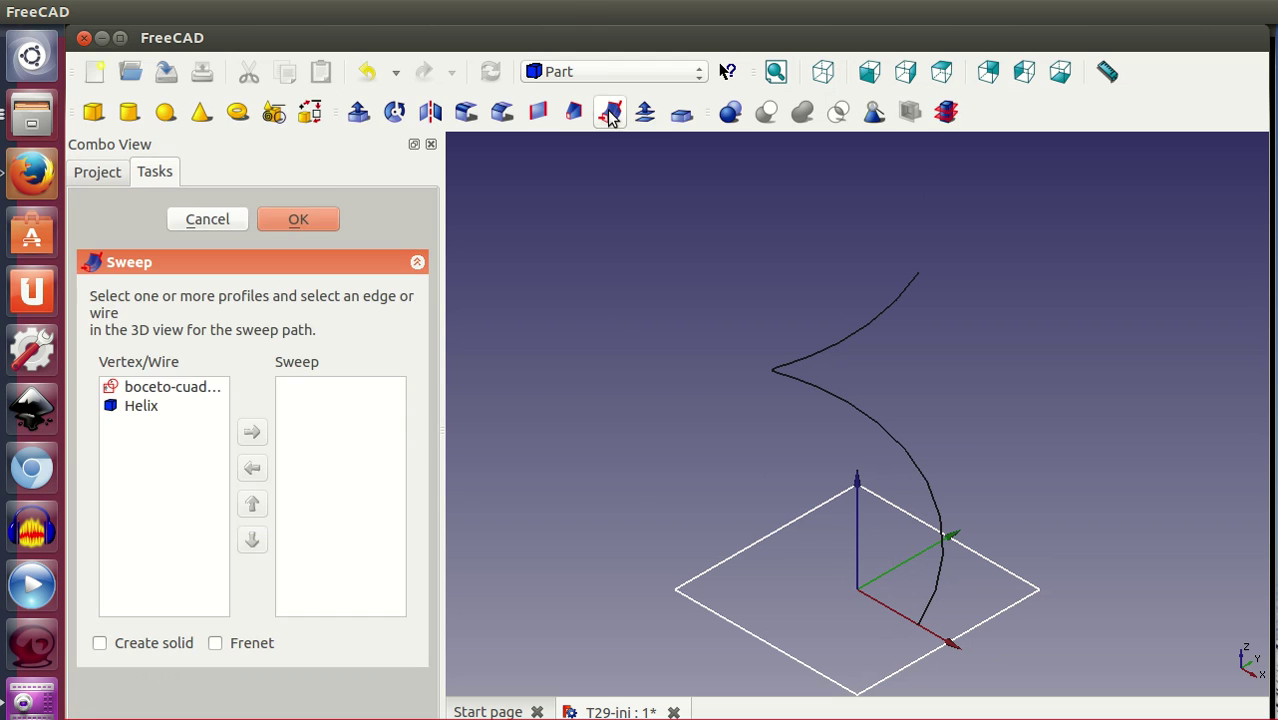
pyautogui.click(195, 392)
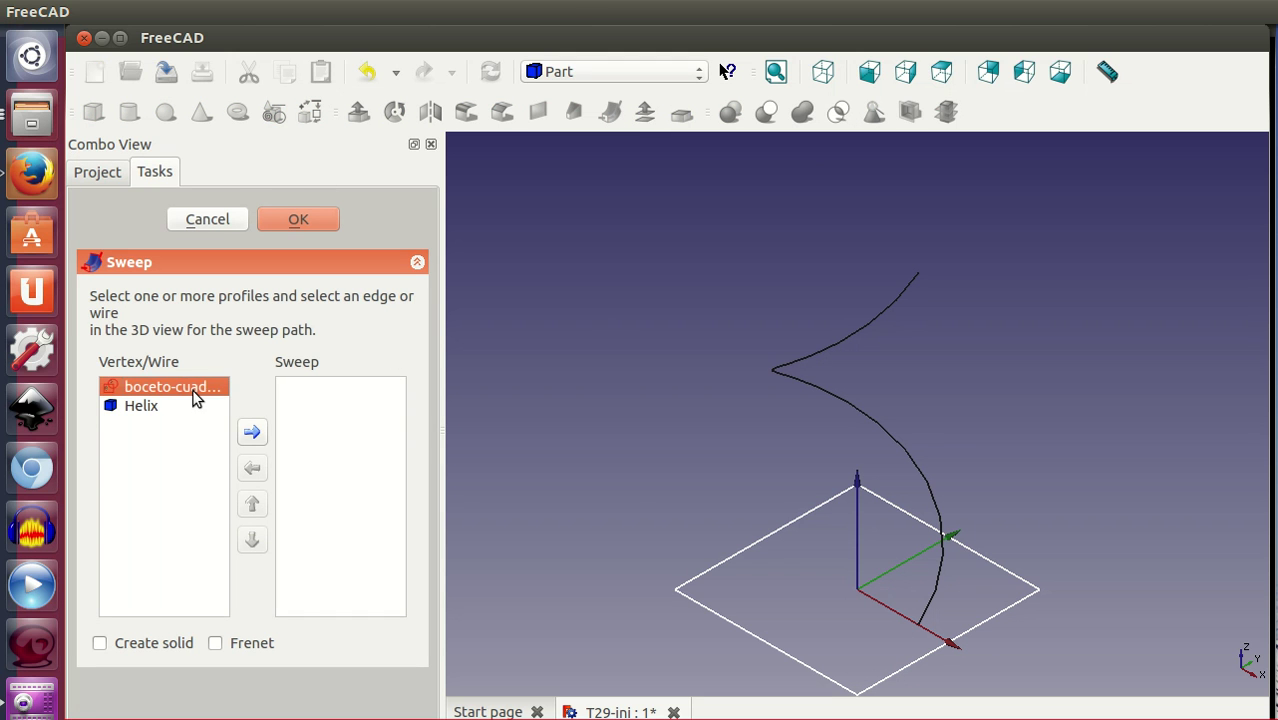
pyautogui.click(252, 431)
pyautogui.click(836, 397)
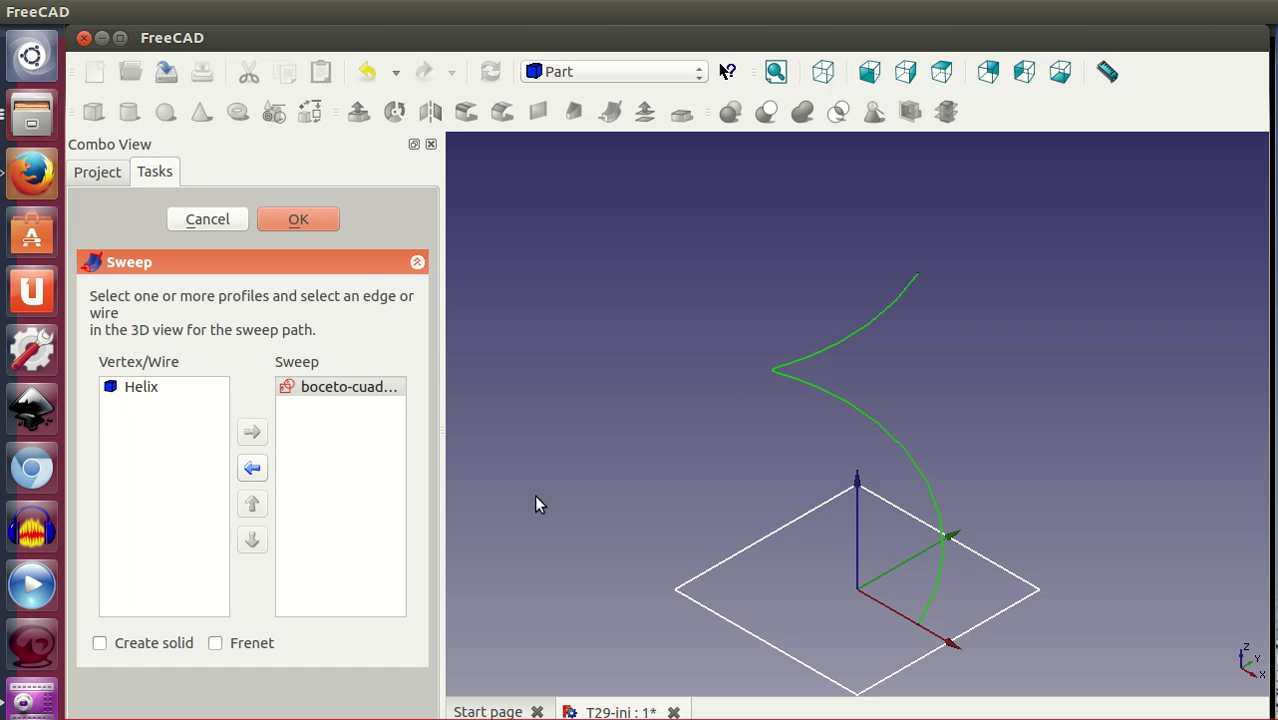
pyautogui.click(139, 648)
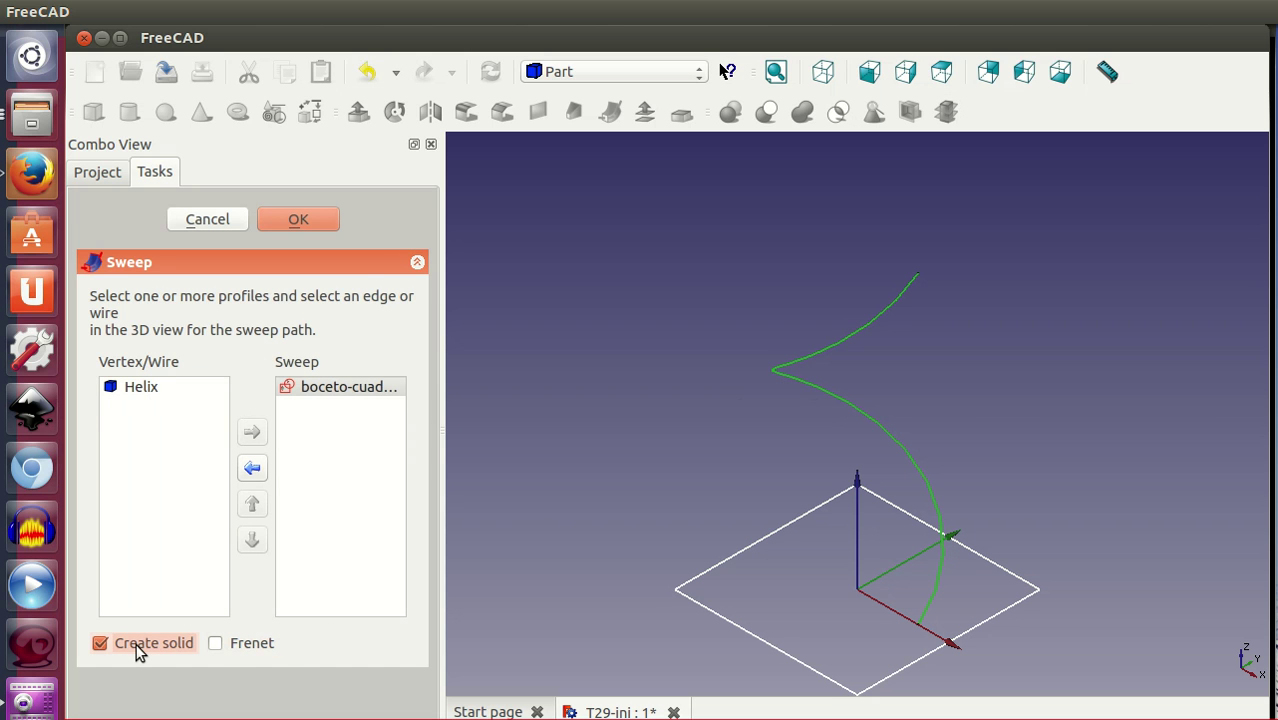
pyautogui.click(260, 648)
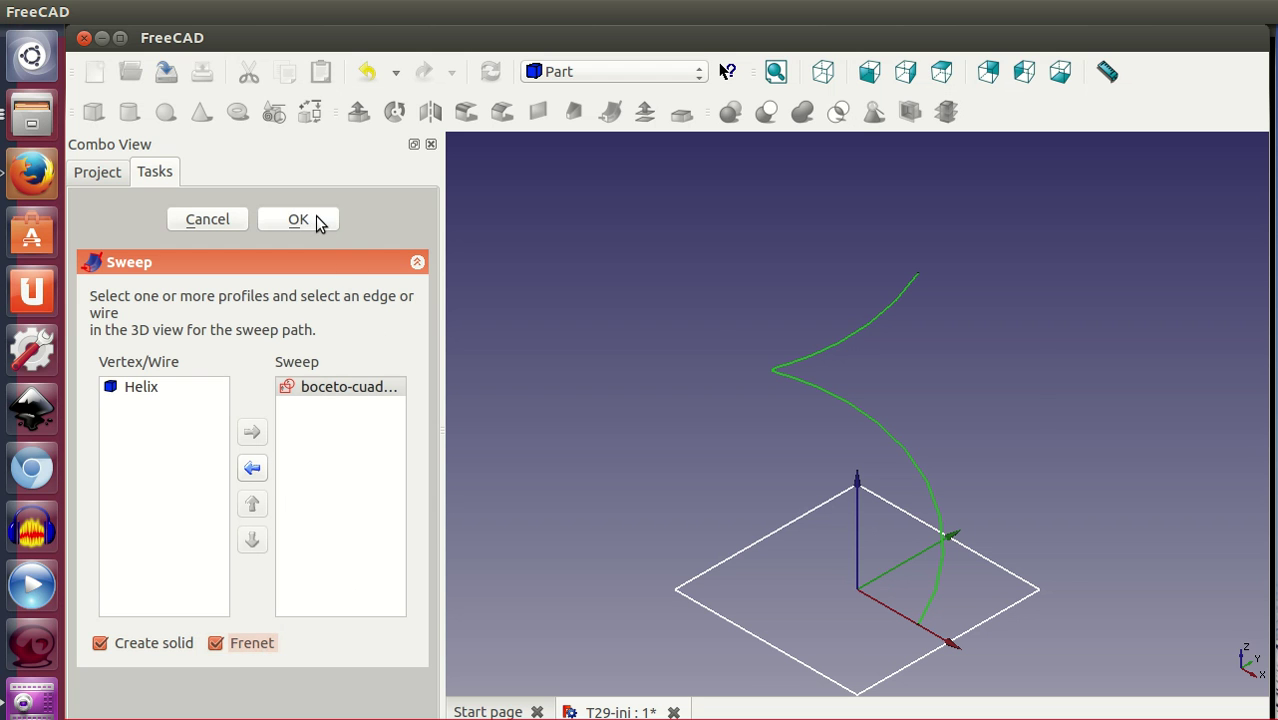
pyautogui.click(316, 217)
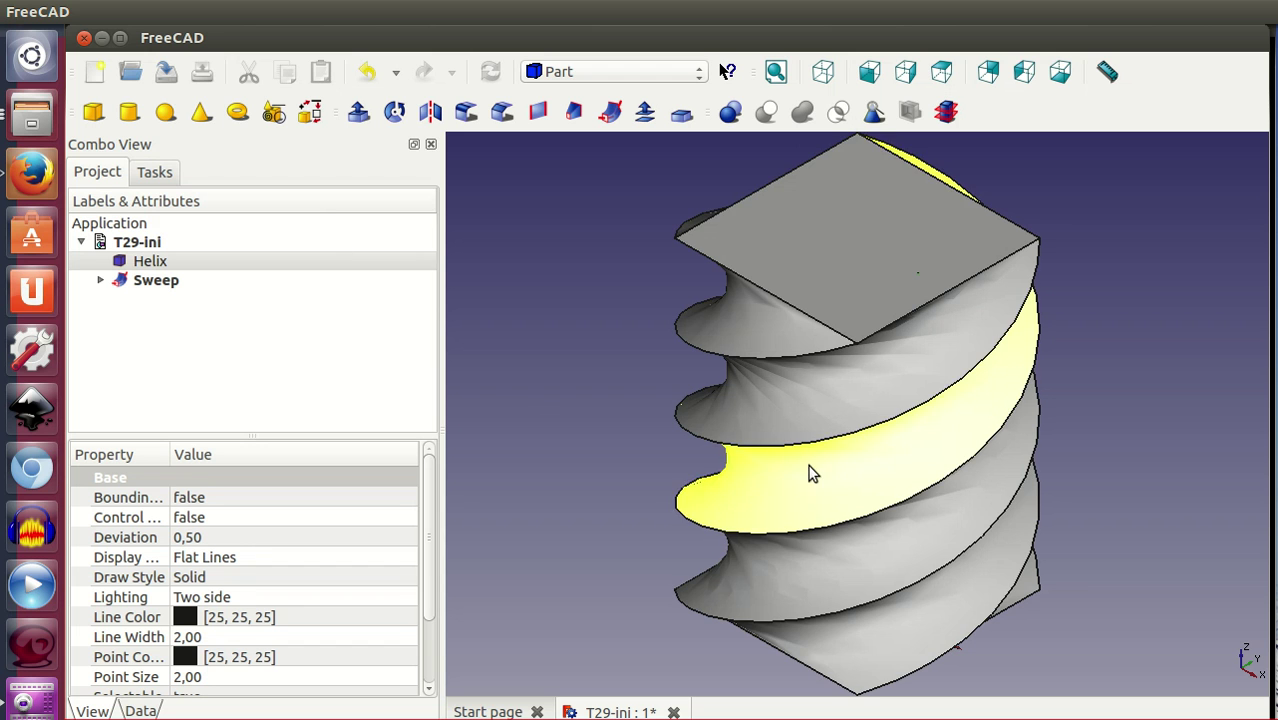
# Zoom in on the twisted sweep, select one of its faces, then clear the selection.
pyautogui.scroll(-2, 927, 576)
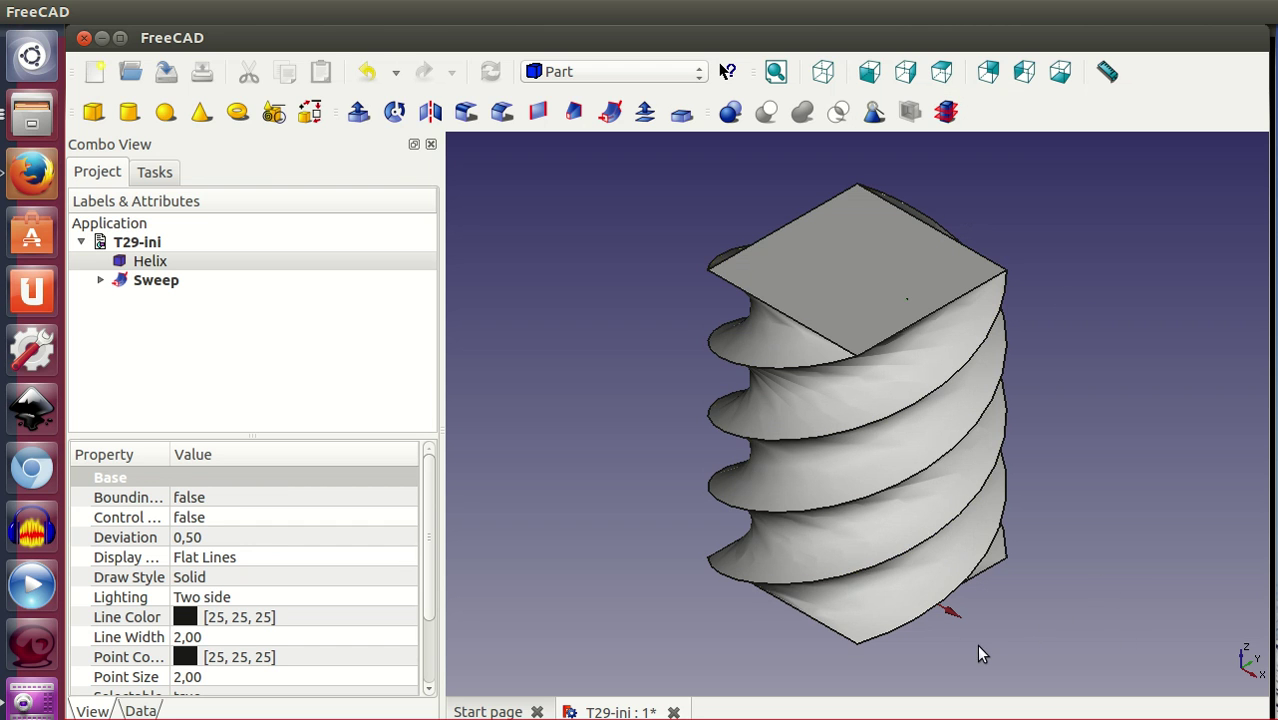
pyautogui.click(914, 567)
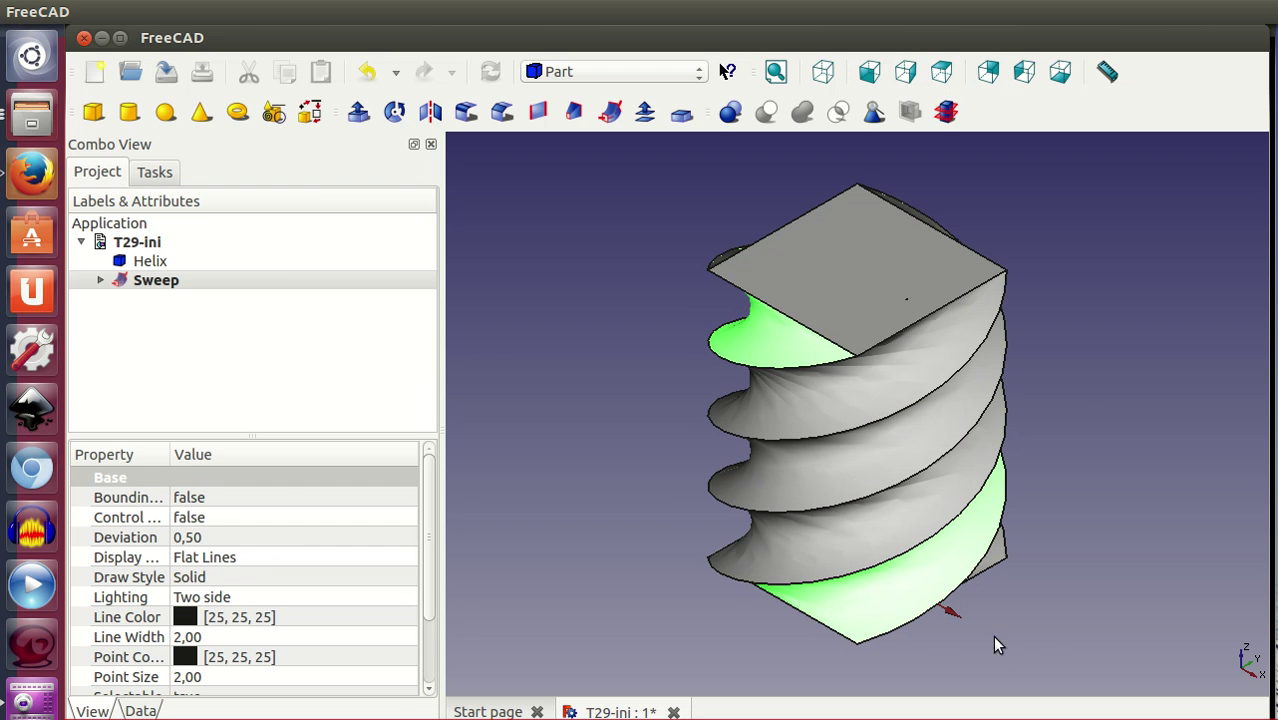
pyautogui.click(1077, 594)
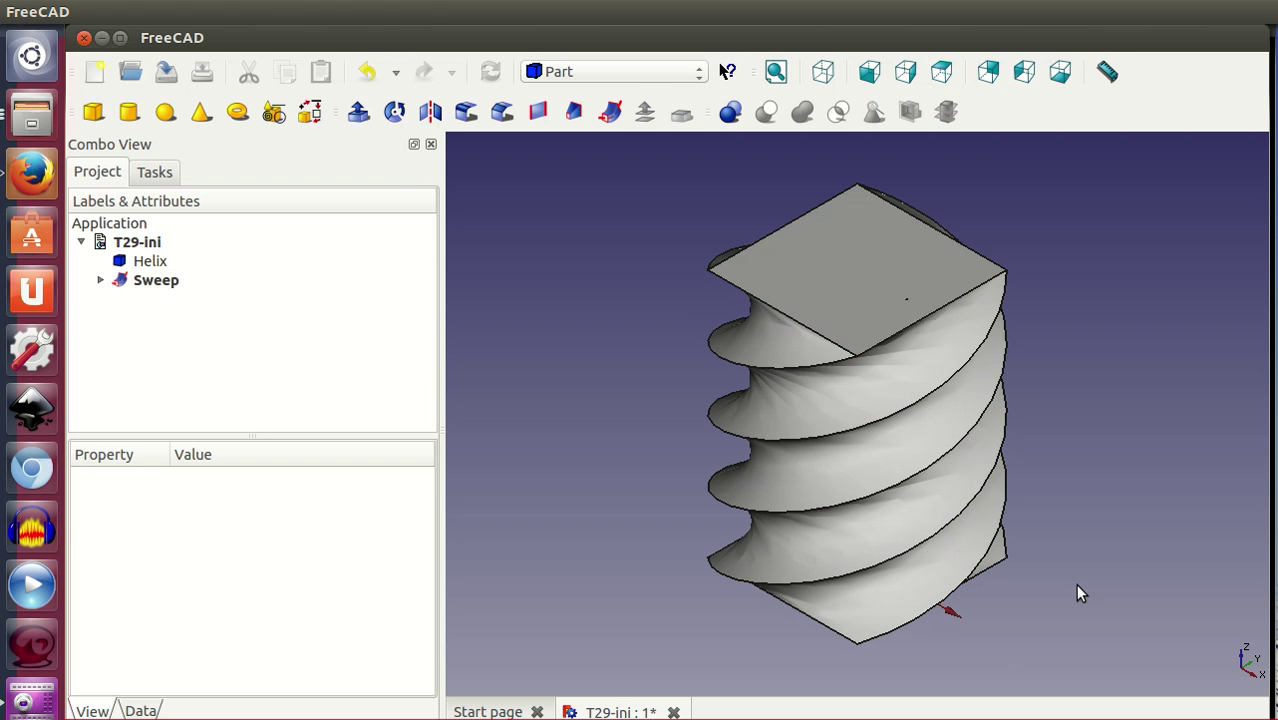
pyautogui.click(207, 11)
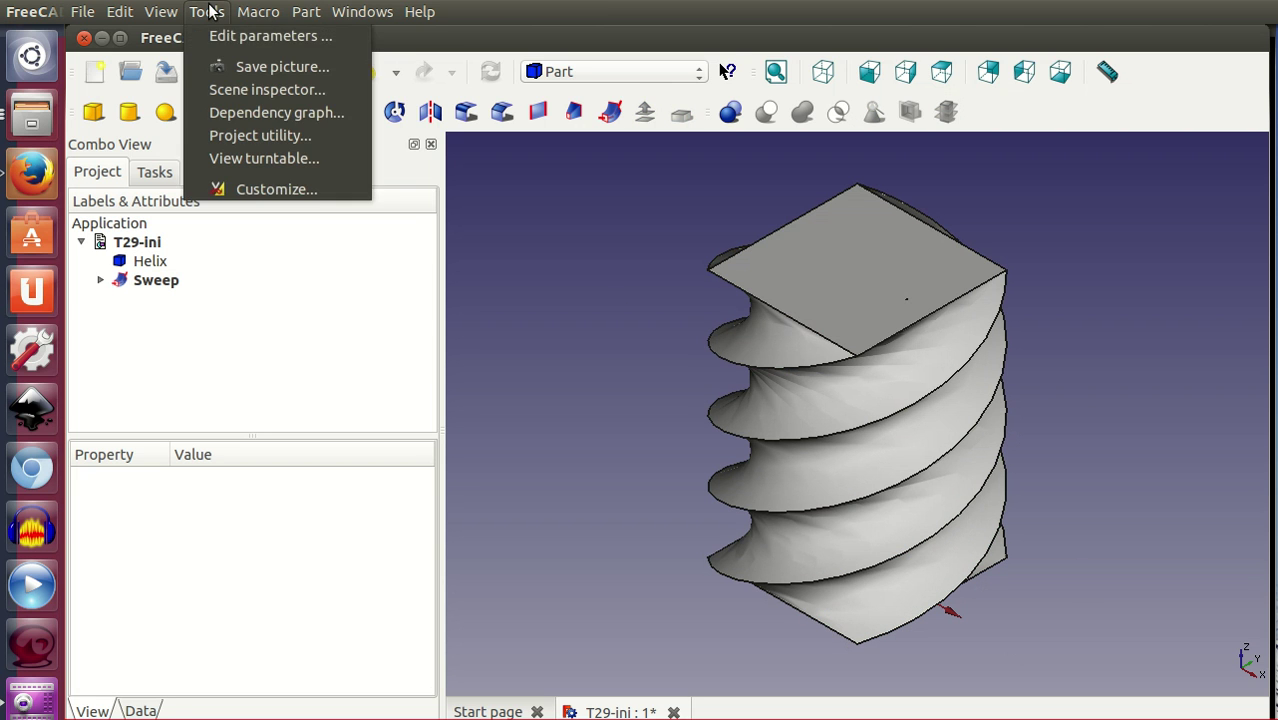
pyautogui.click(240, 112)
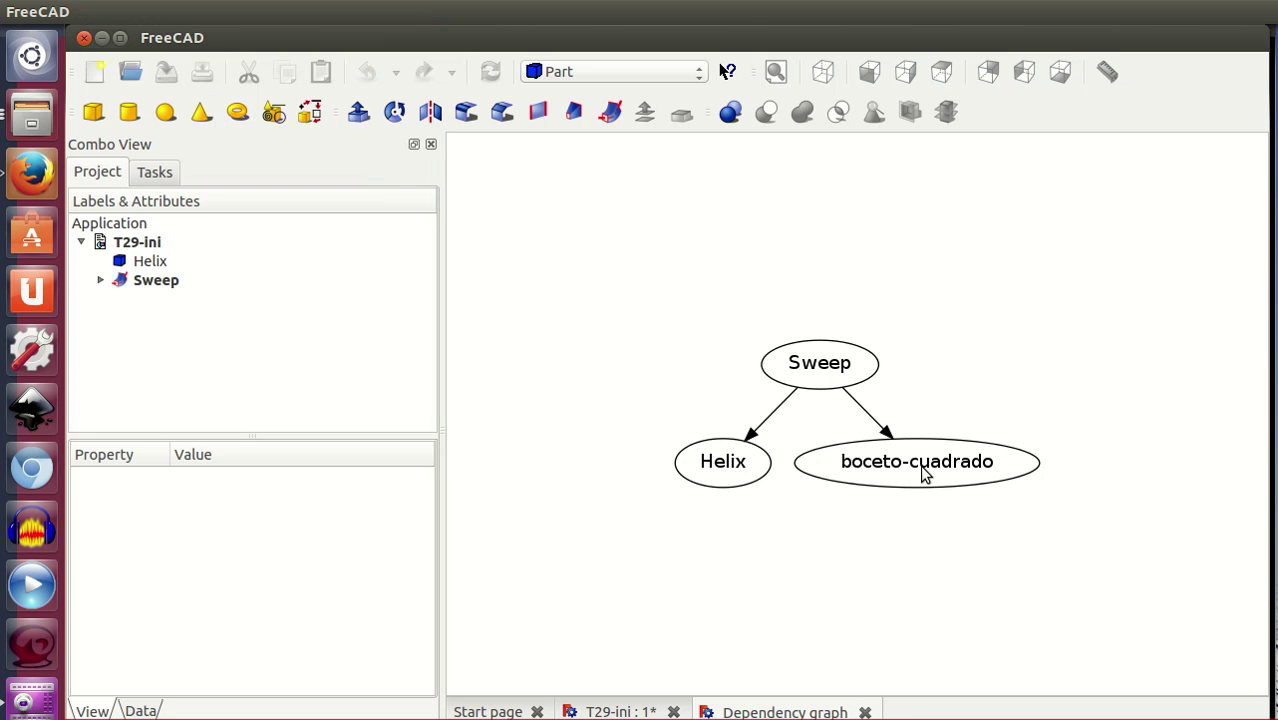
pyautogui.click(865, 712)
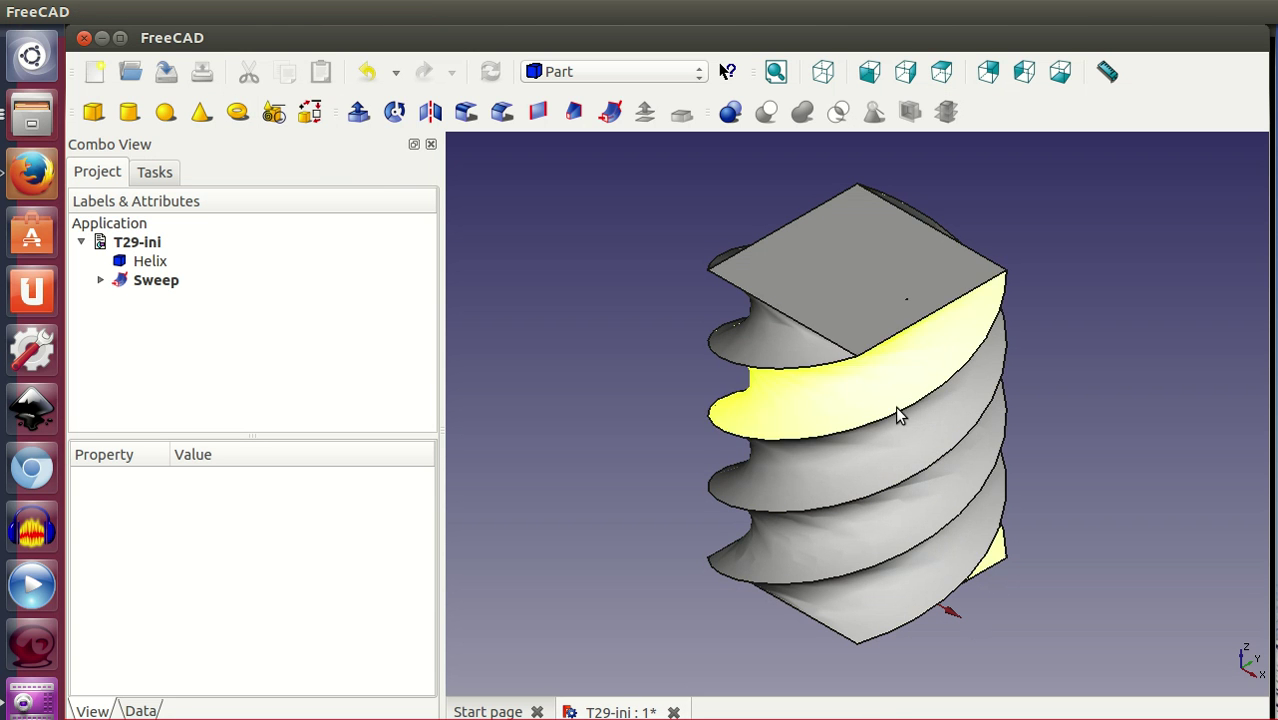
# Select the Helix and set its Height to 60 in the Data tab.
pyautogui.click(182, 263)
pyautogui.click(152, 710)
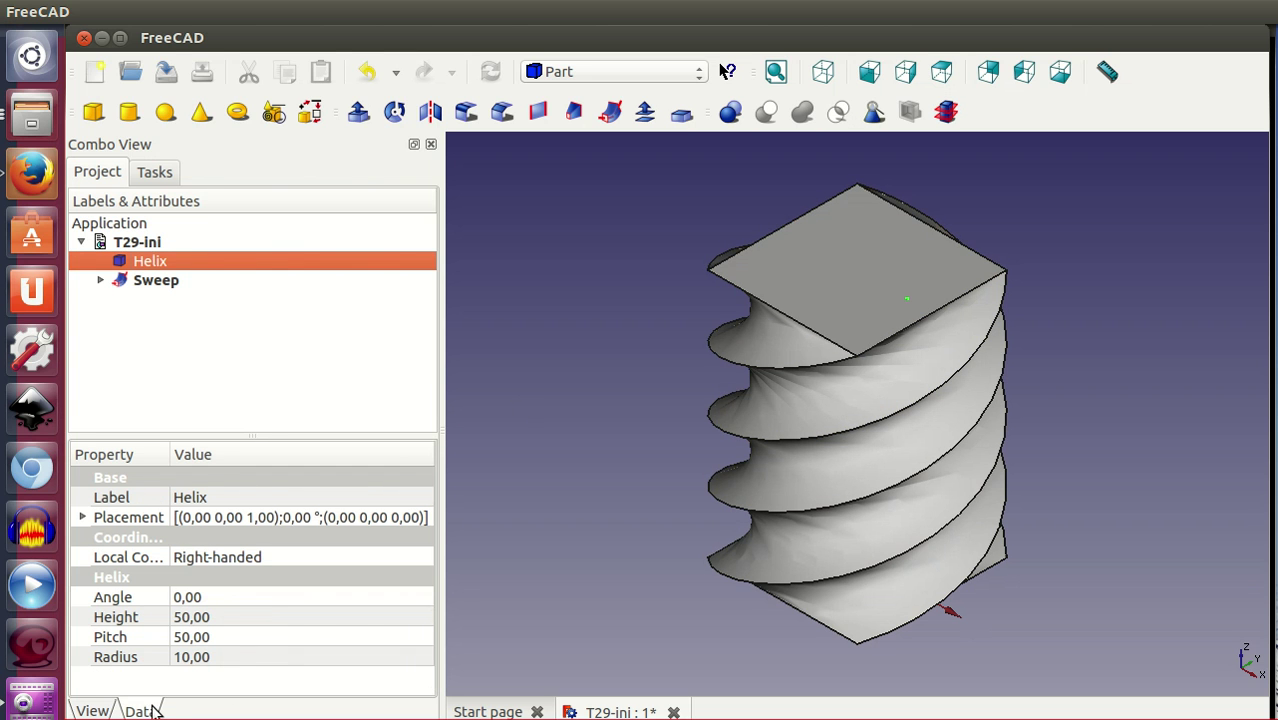
pyautogui.click(233, 617)
pyautogui.write('60')
pyautogui.press('Return')
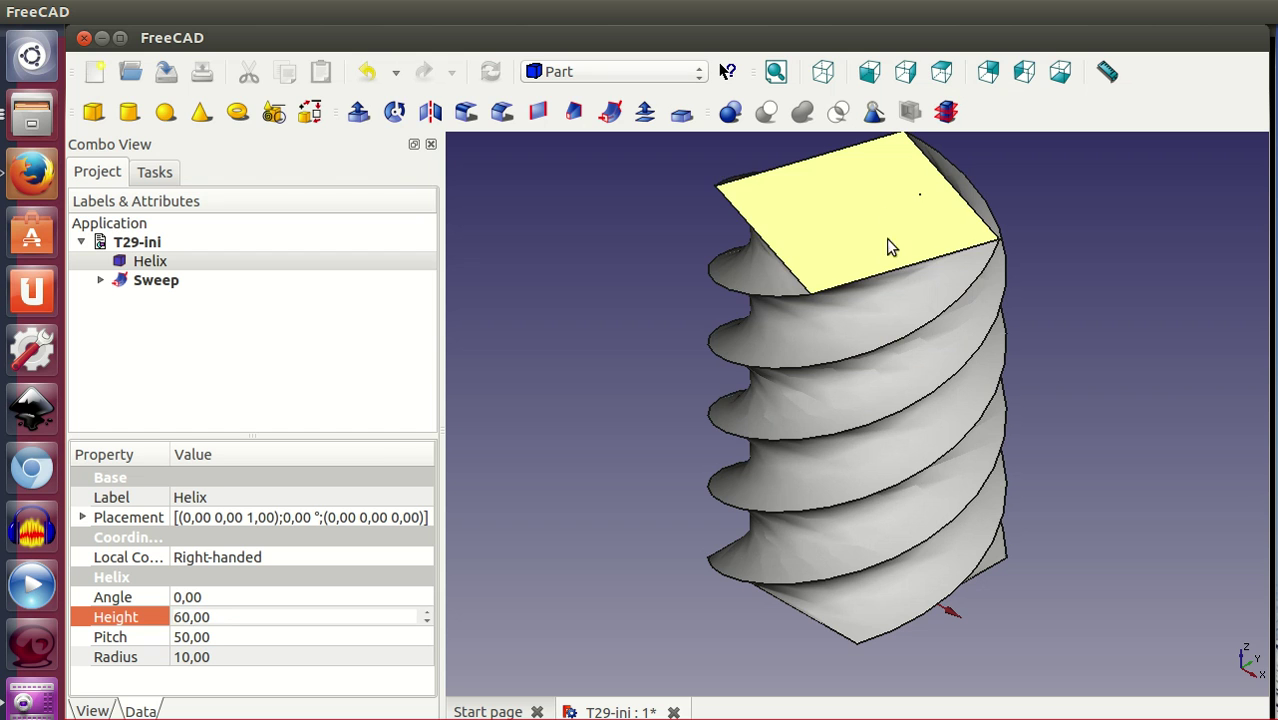
# Restore the Helix Height to 50.
pyautogui.doubleClick(213, 618)
pyautogui.write('50')
pyautogui.press('Return')
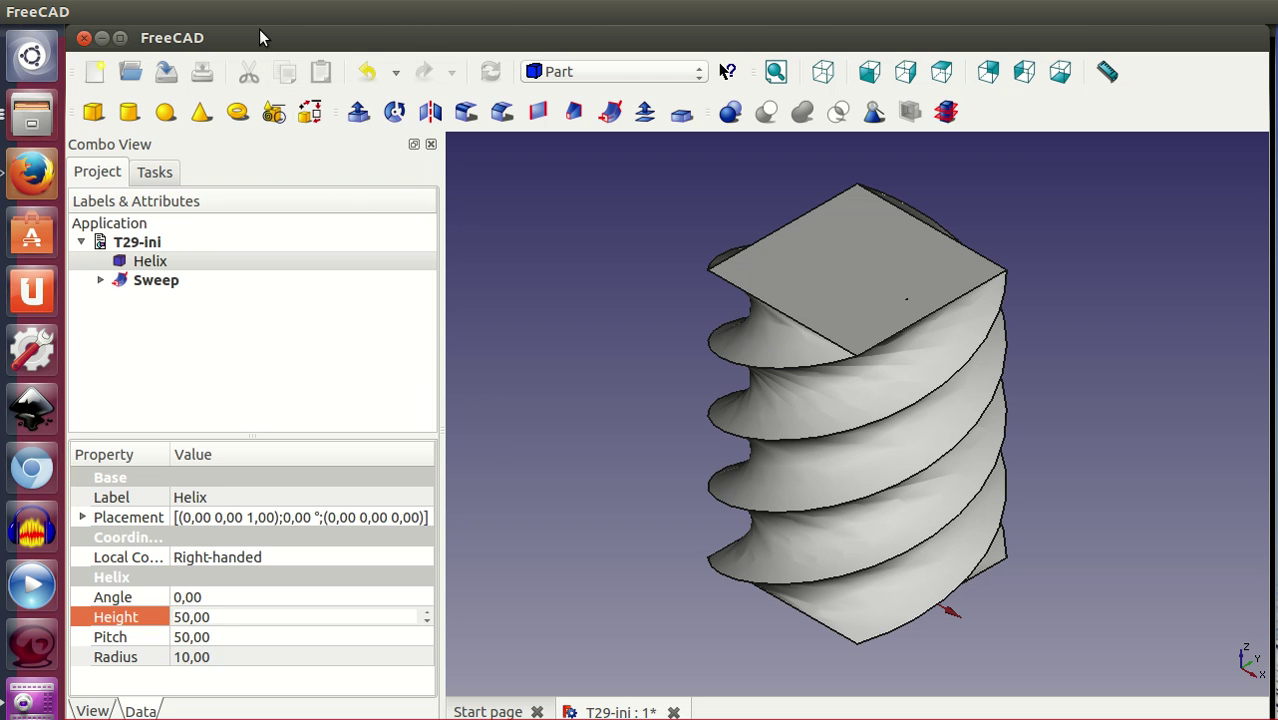
pyautogui.click(160, 12)
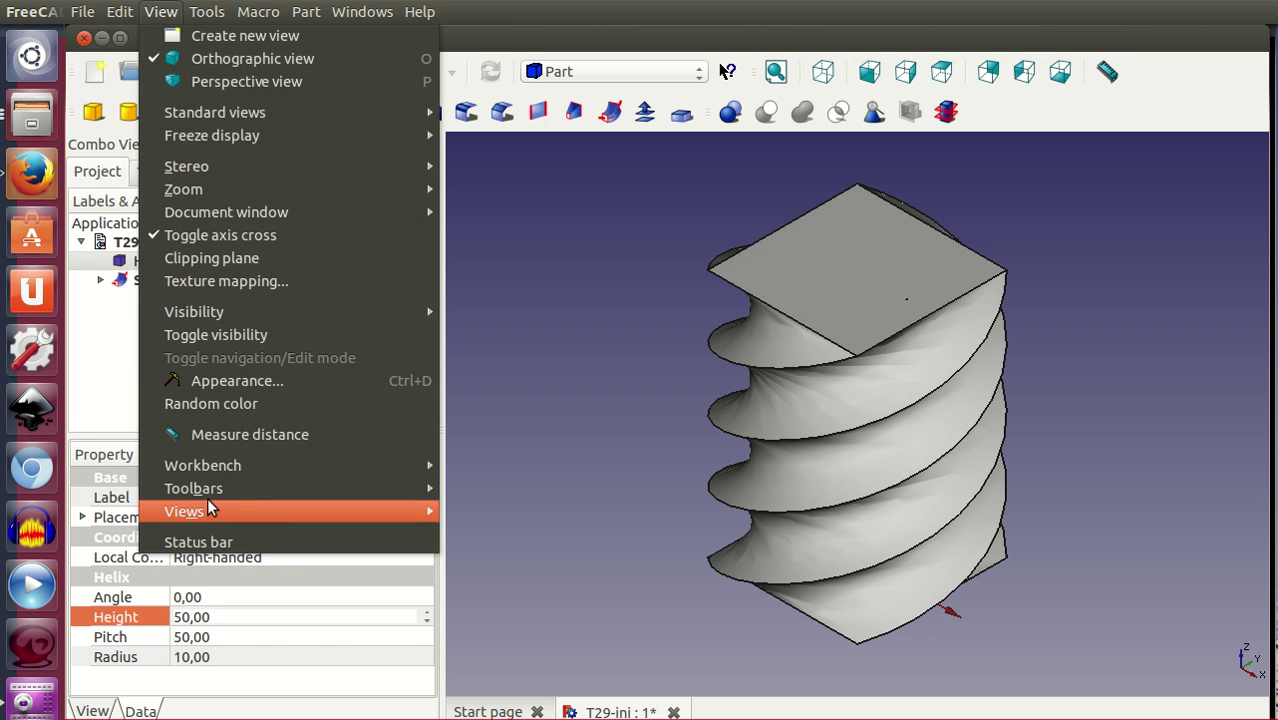
# Open the Python console panel.
pyautogui.moveTo(185, 511)
pyautogui.click(550, 625)
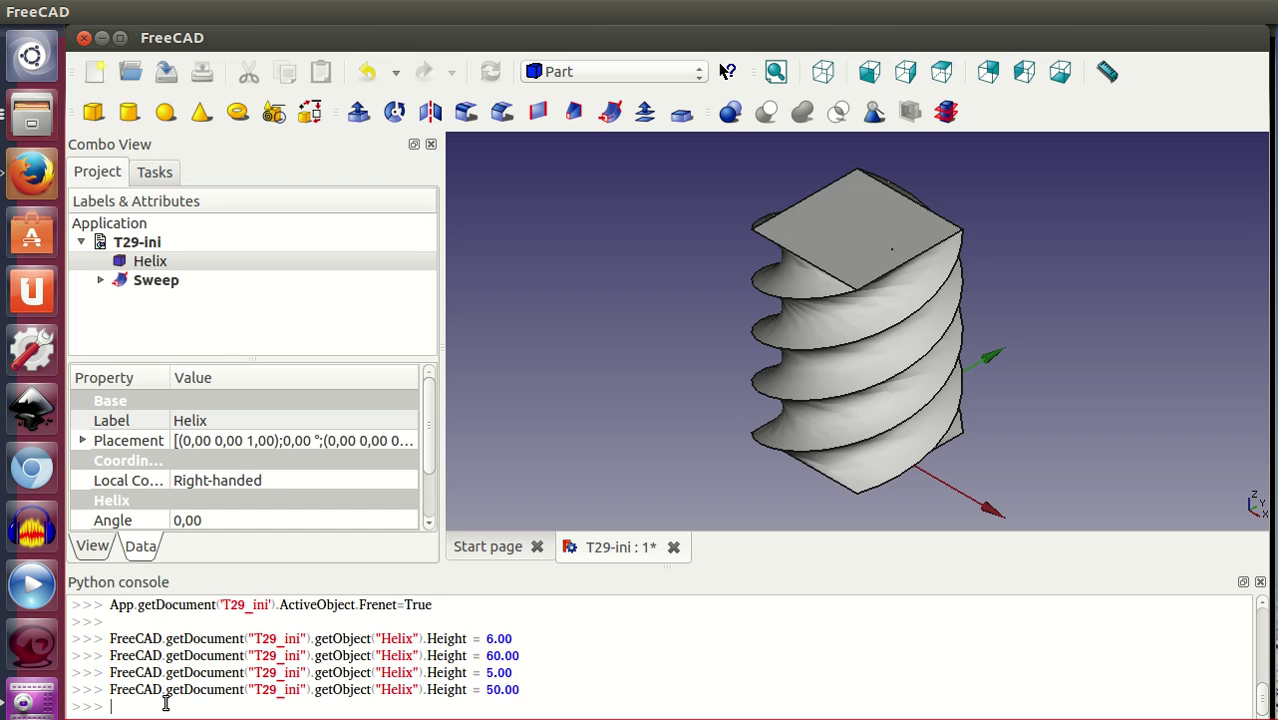
# Evaluate 360 * 50 / 90 in the console and set the Helix Pitch to 200.
pyautogui.write('360 * ')
pyautogui.write('50')
pyautogui.write(' / 90')
pyautogui.press('Return')
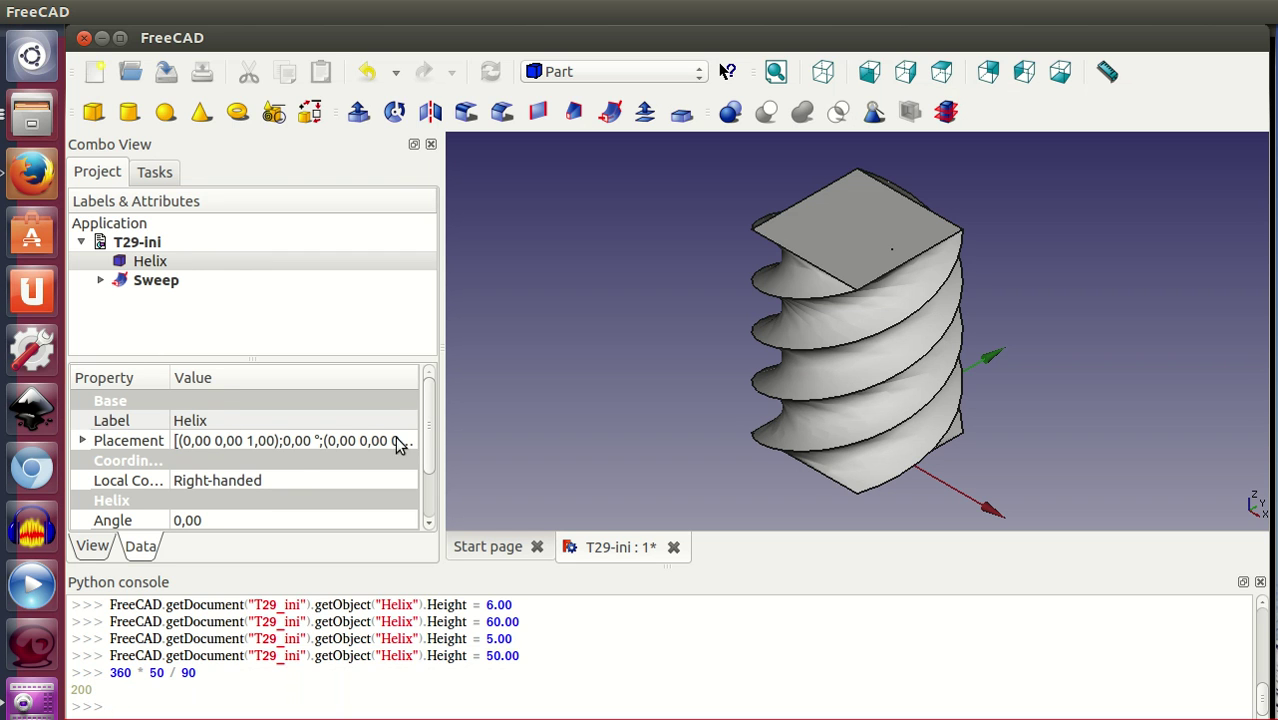
pyautogui.moveTo(428, 428); pyautogui.dragTo(428, 474)
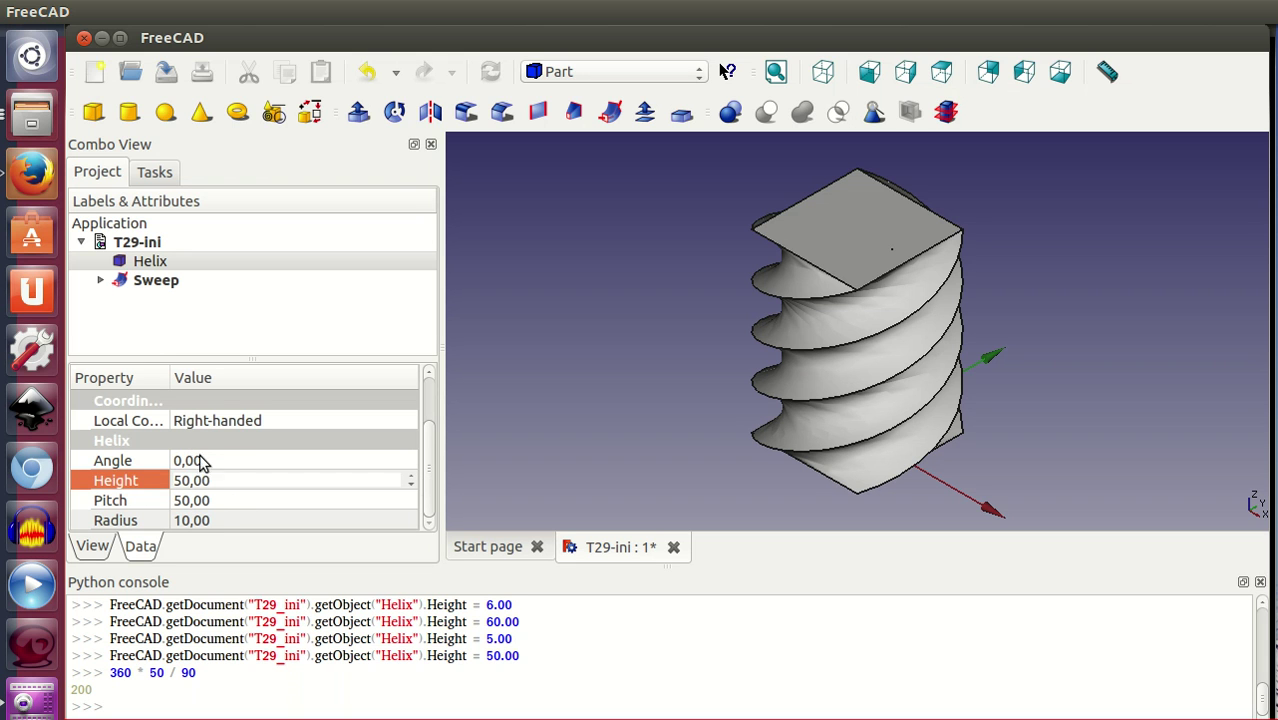
pyautogui.click(217, 500)
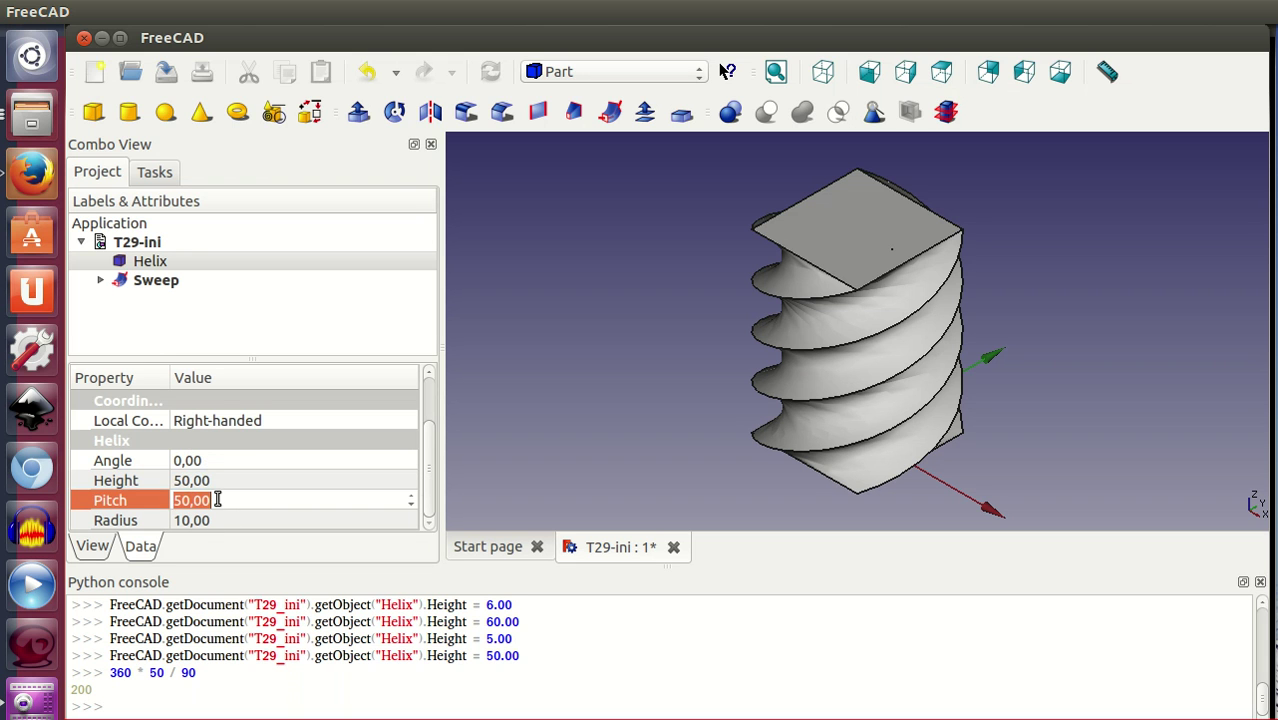
pyautogui.write('200')
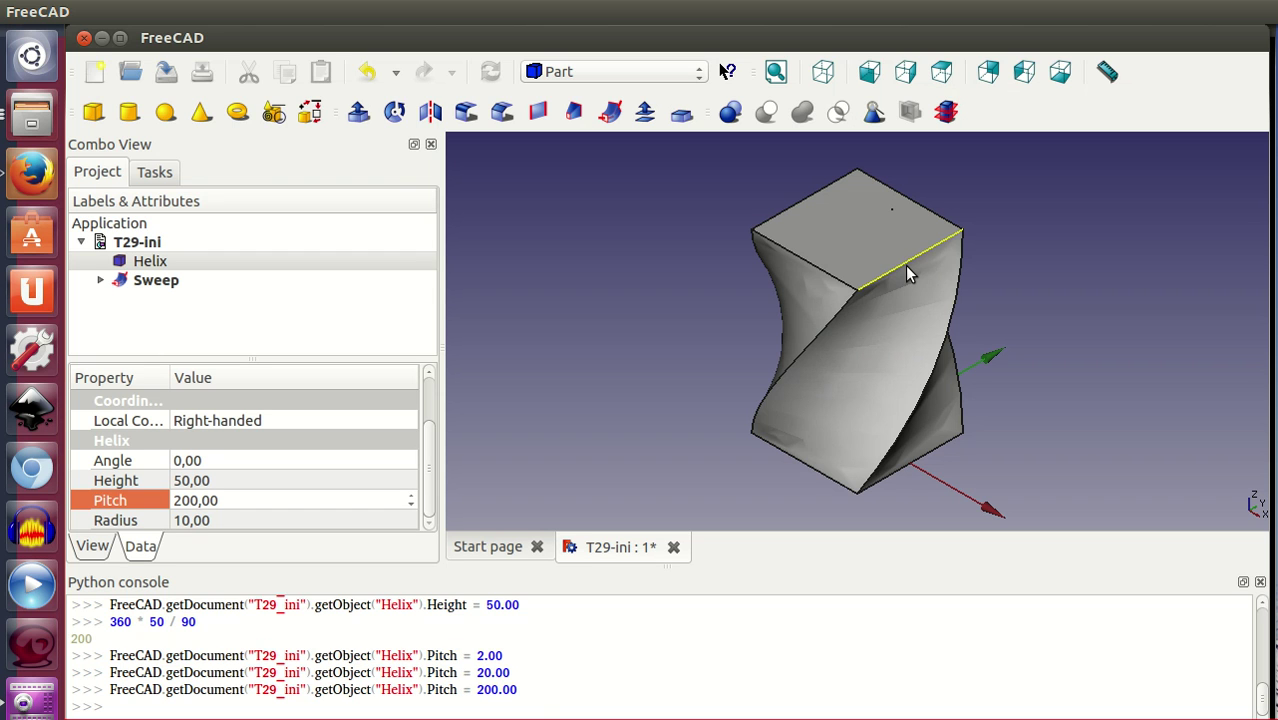
# Recall the calculation and evaluate 360 * 50 / 45 to get 400.
pyautogui.click(529, 701)
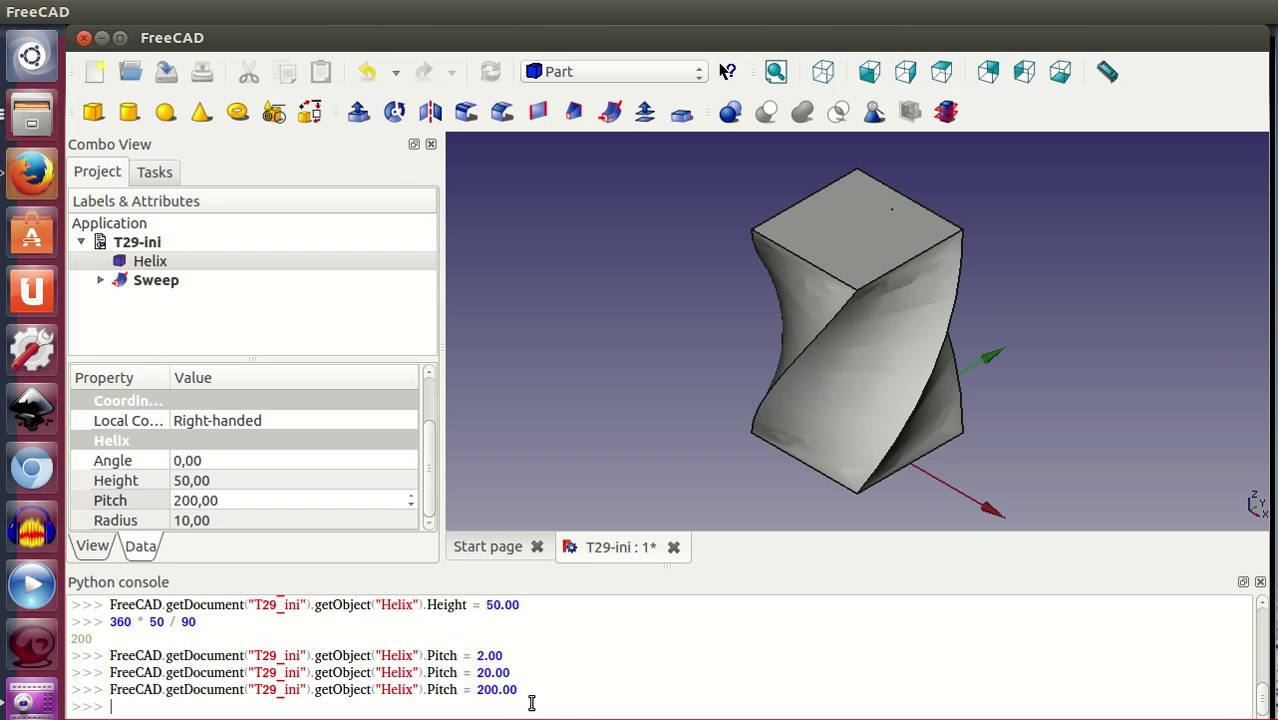
pyautogui.press('Up')
pyautogui.press('Up')
pyautogui.press('Up')
pyautogui.press('Up')
pyautogui.press('BackSpace')
pyautogui.press('BackSpace')
pyautogui.write('45')
pyautogui.press('Return')
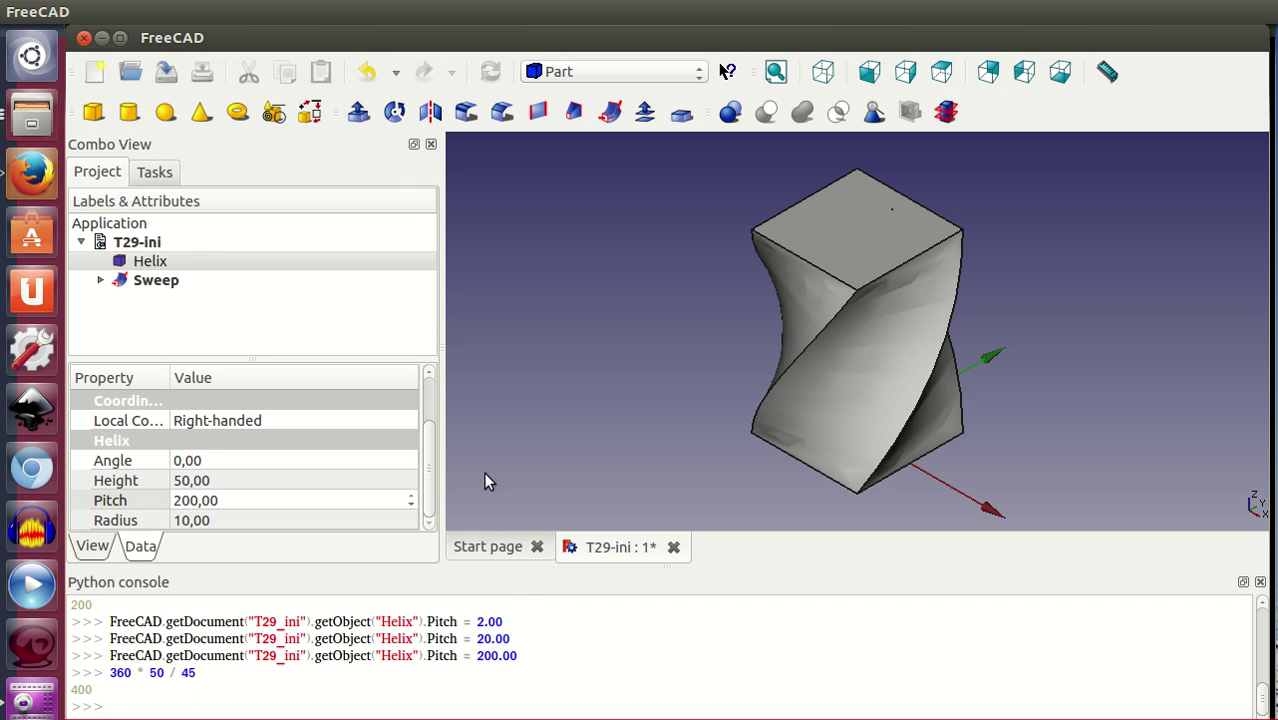
# Set the Helix Pitch to 400.
pyautogui.doubleClick(271, 500)
pyautogui.write('400')
pyautogui.press('Return')
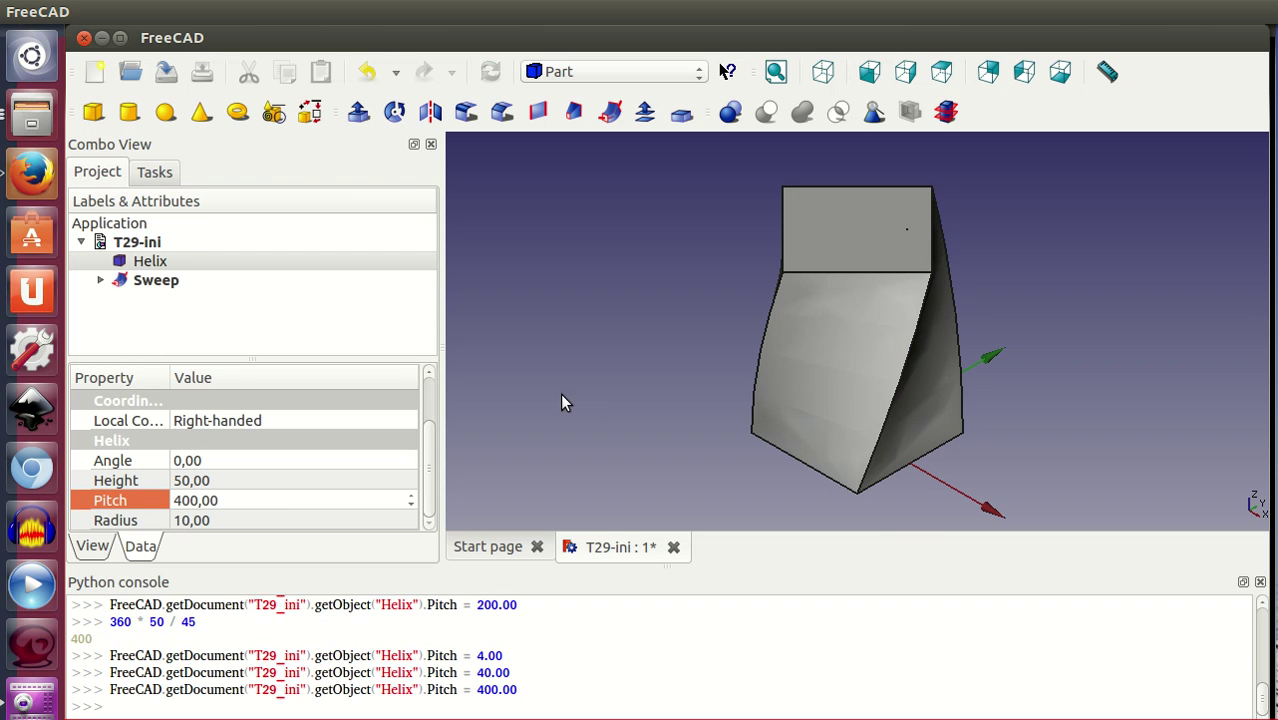
# Close the Python console, set the Helix Height to 100, and fit all in view.
pyautogui.click(1260, 582)
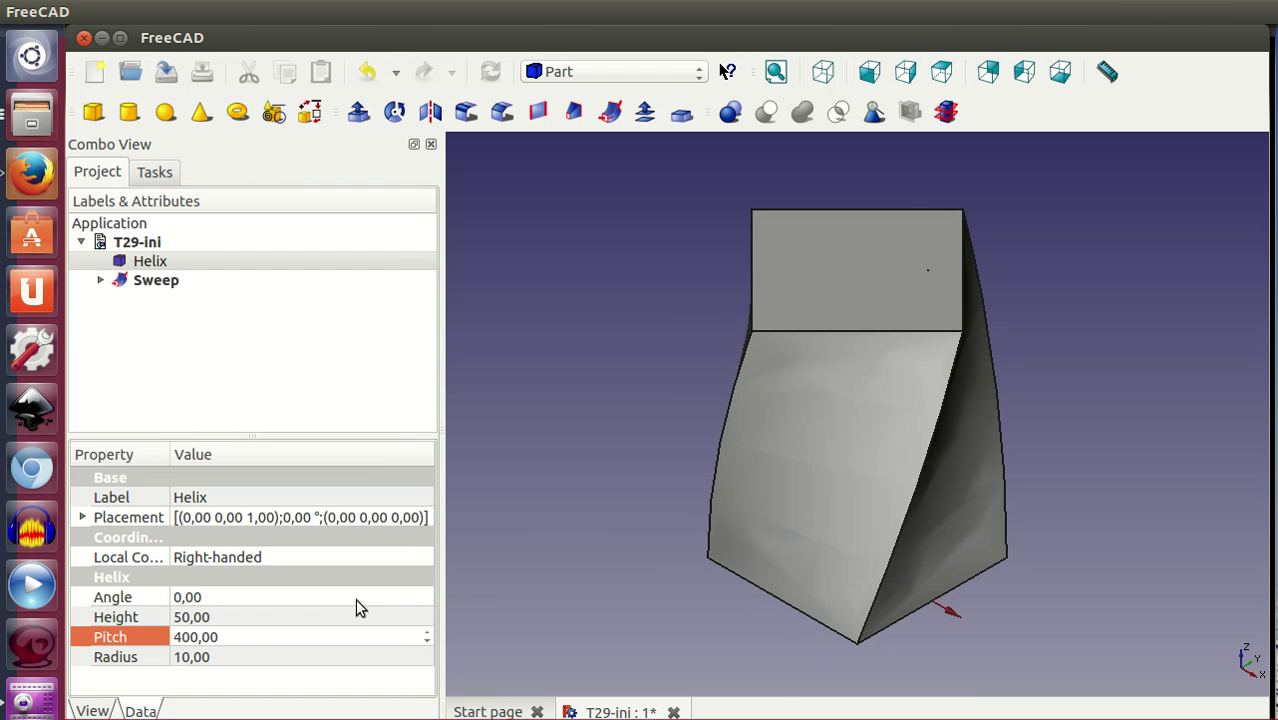
pyautogui.click(245, 614)
pyautogui.write('100')
pyautogui.press('Return')
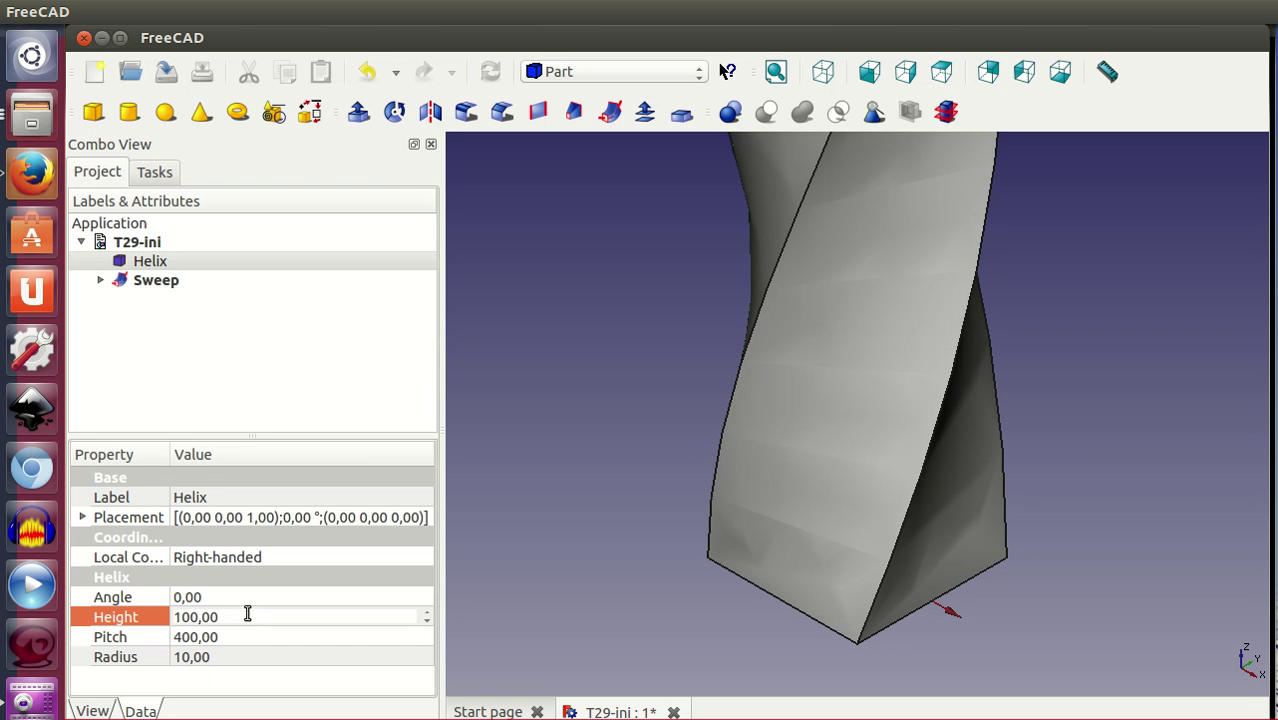
pyautogui.click(776, 71)
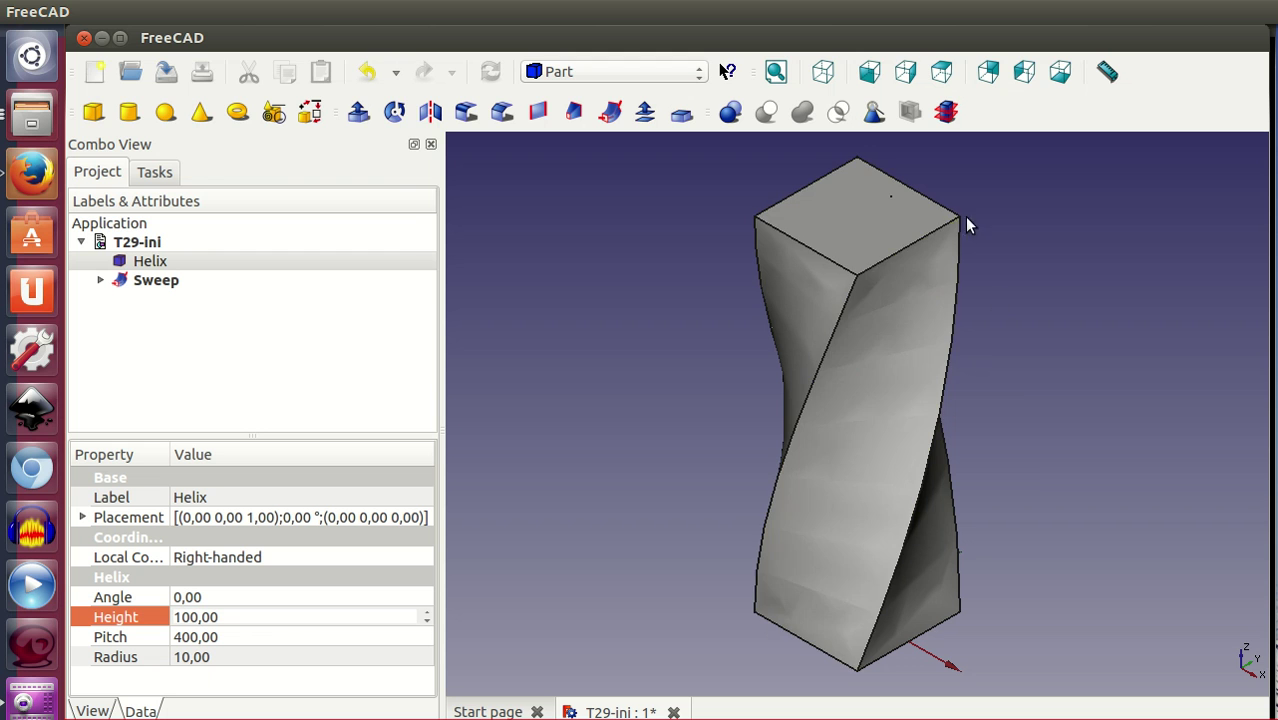
# Use Set colors on the Sweep to make the front face yellow and the next face red.
pyautogui.click(165, 282)
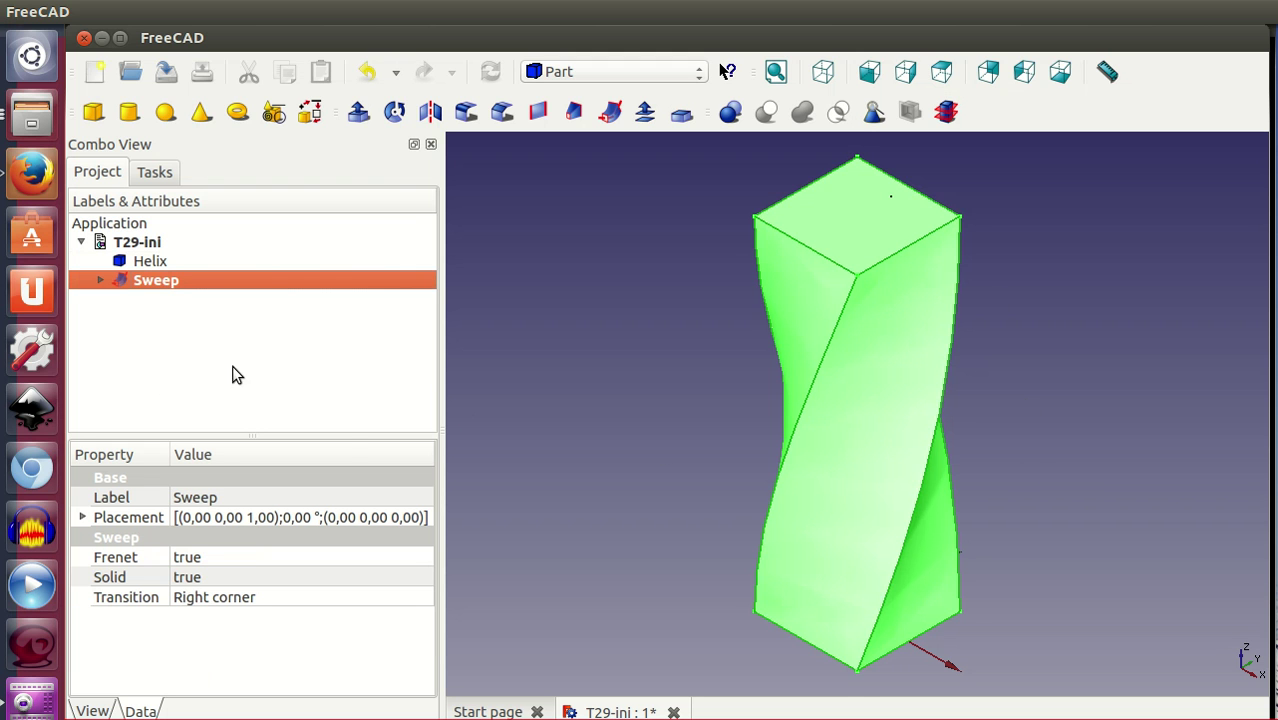
pyautogui.rightClick(165, 282)
pyautogui.click(203, 310)
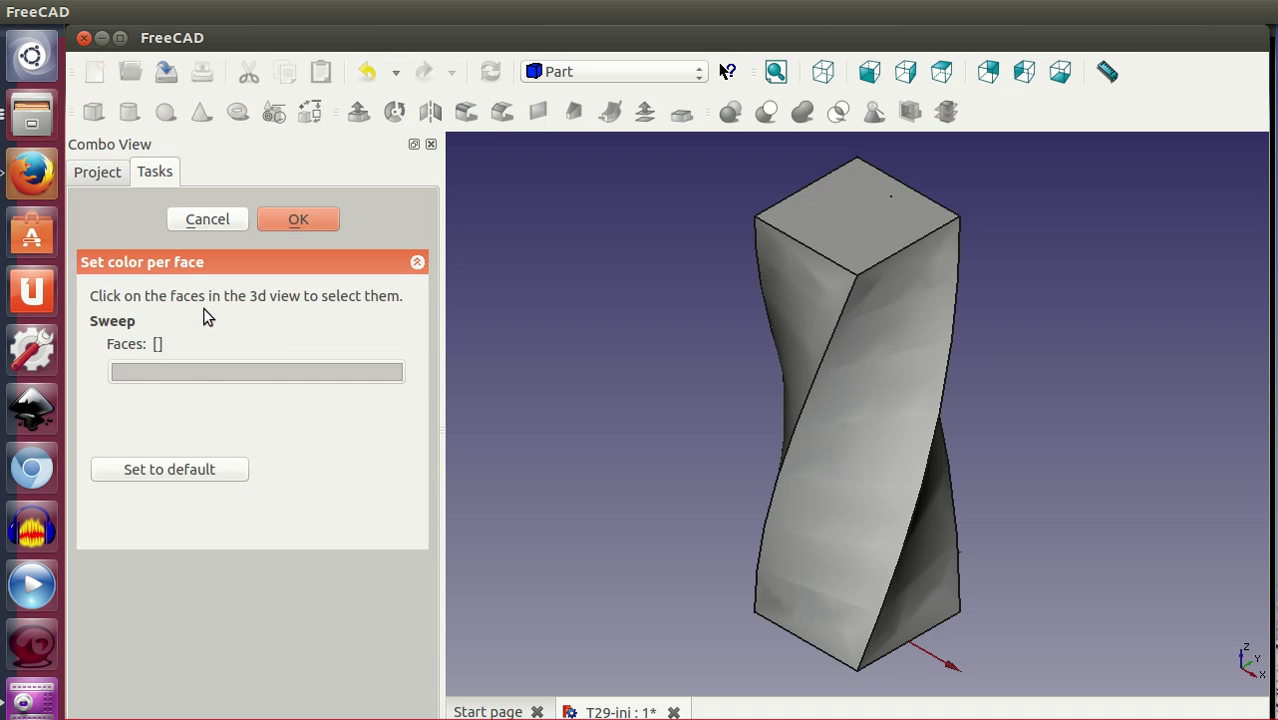
pyautogui.click(853, 510)
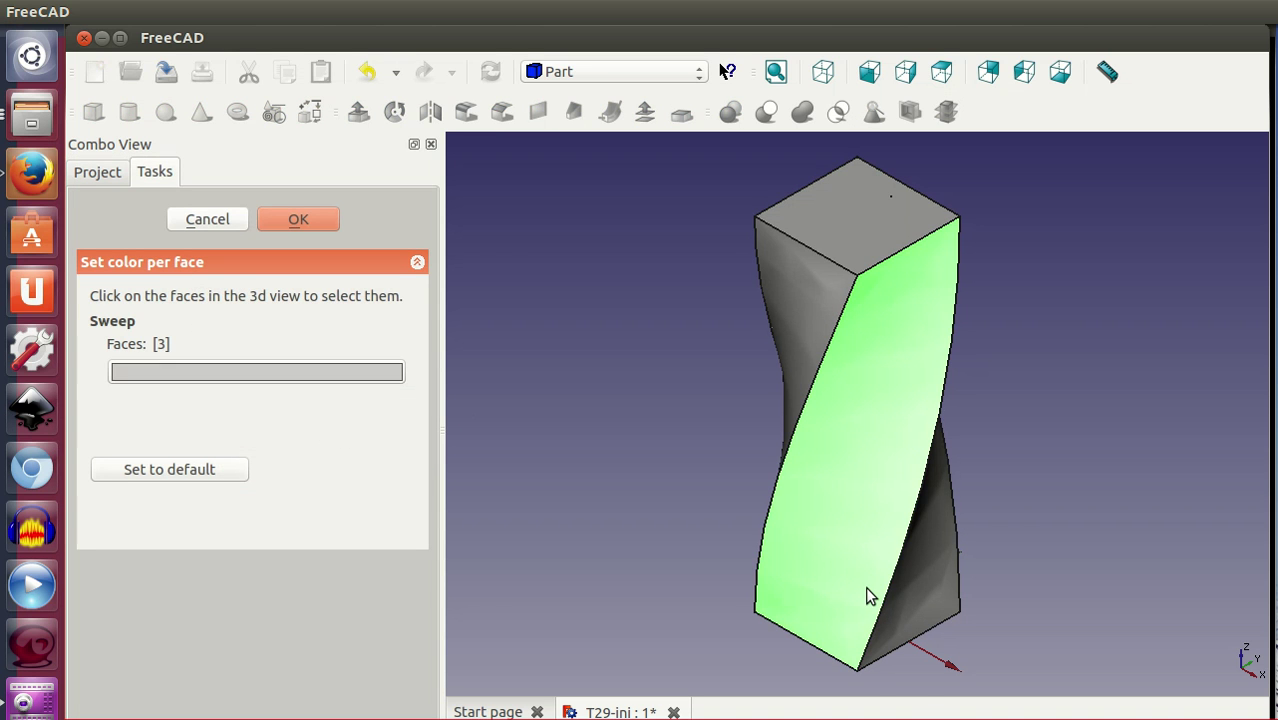
pyautogui.click(320, 368)
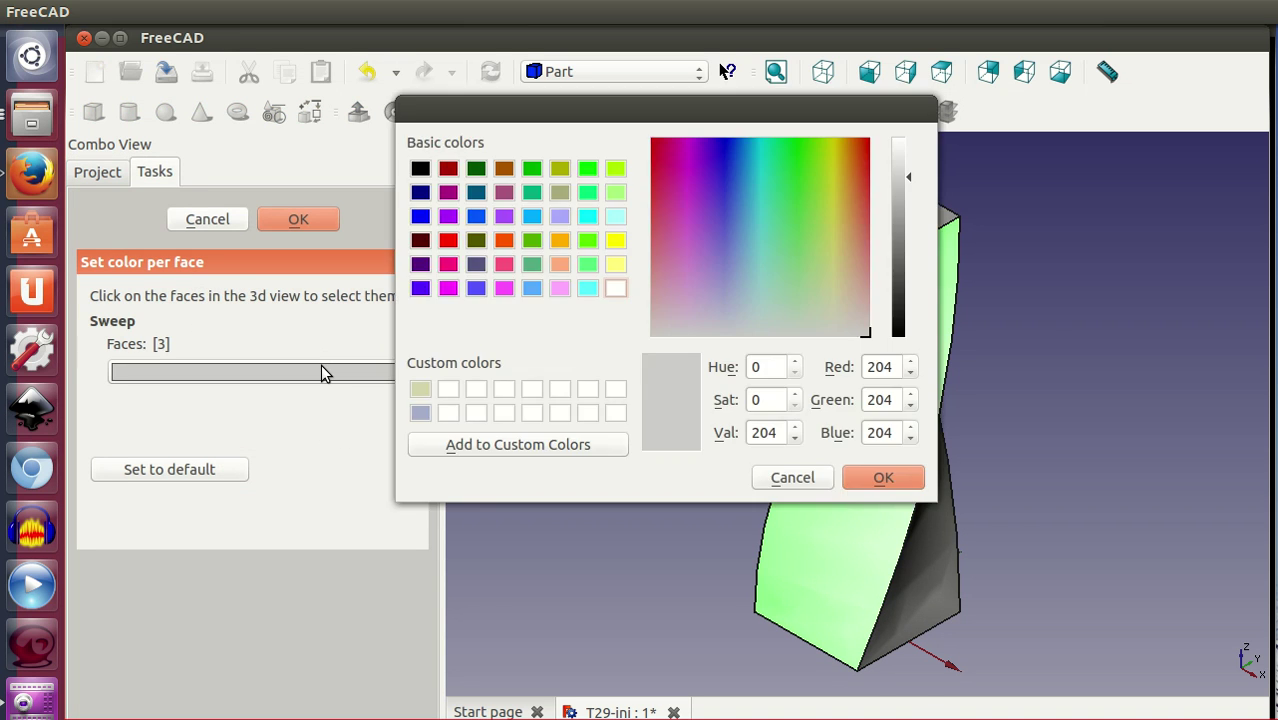
pyautogui.click(615, 240)
pyautogui.click(883, 477)
pyautogui.moveTo(983, 476)
pyautogui.mouseDown(button='middle')
pyautogui.moveTo(1003, 466)
pyautogui.moveTo(921, 495)
pyautogui.mouseUp(button='middle')
pyautogui.click(914, 510)
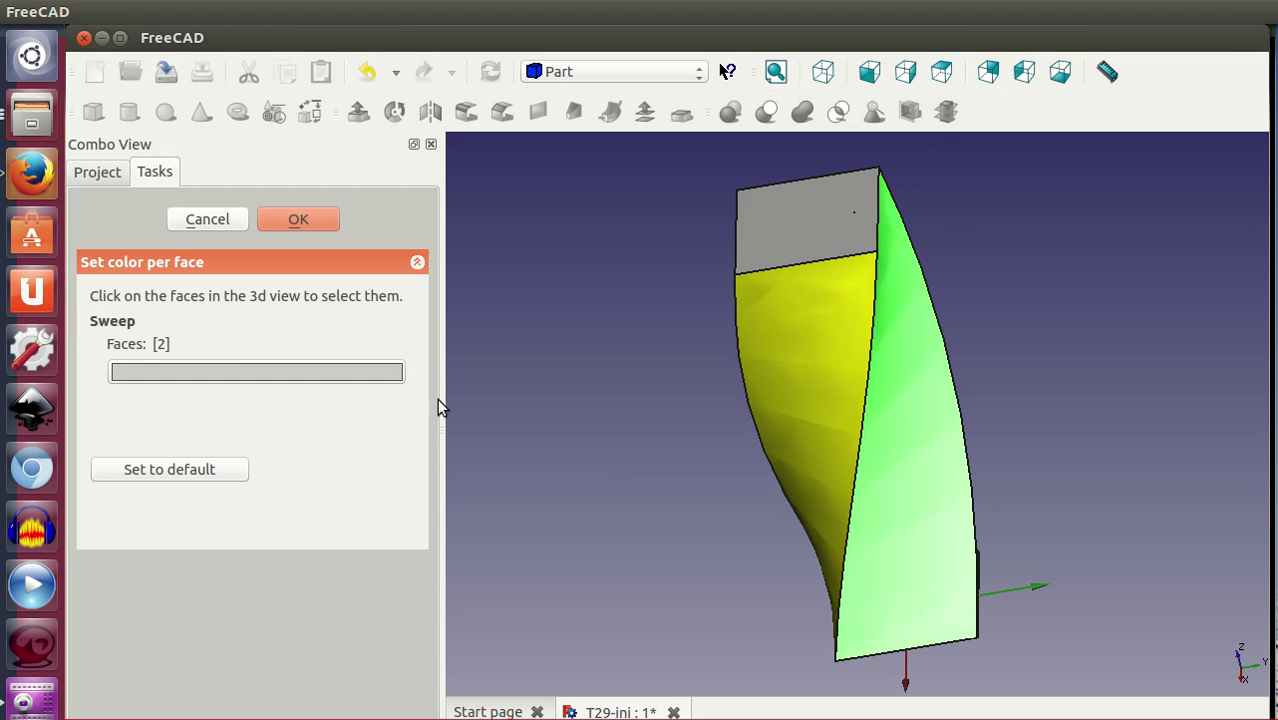
pyautogui.click(237, 368)
pyautogui.click(448, 240)
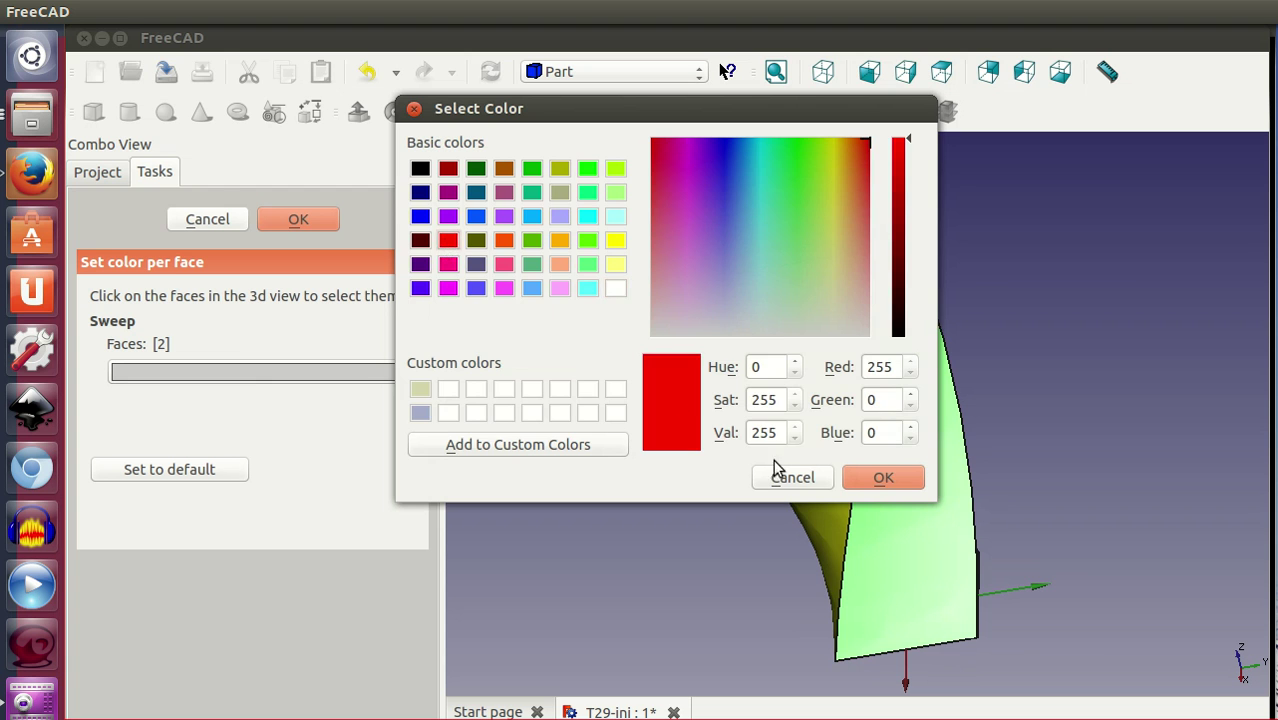
pyautogui.click(883, 477)
# Colour the remaining side faces blue and green, finish, and switch to front view.
pyautogui.moveTo(1054, 458)
pyautogui.mouseDown(button='middle')
pyautogui.moveTo(1040, 436)
pyautogui.moveTo(906, 486)
pyautogui.mouseUp(button='middle')
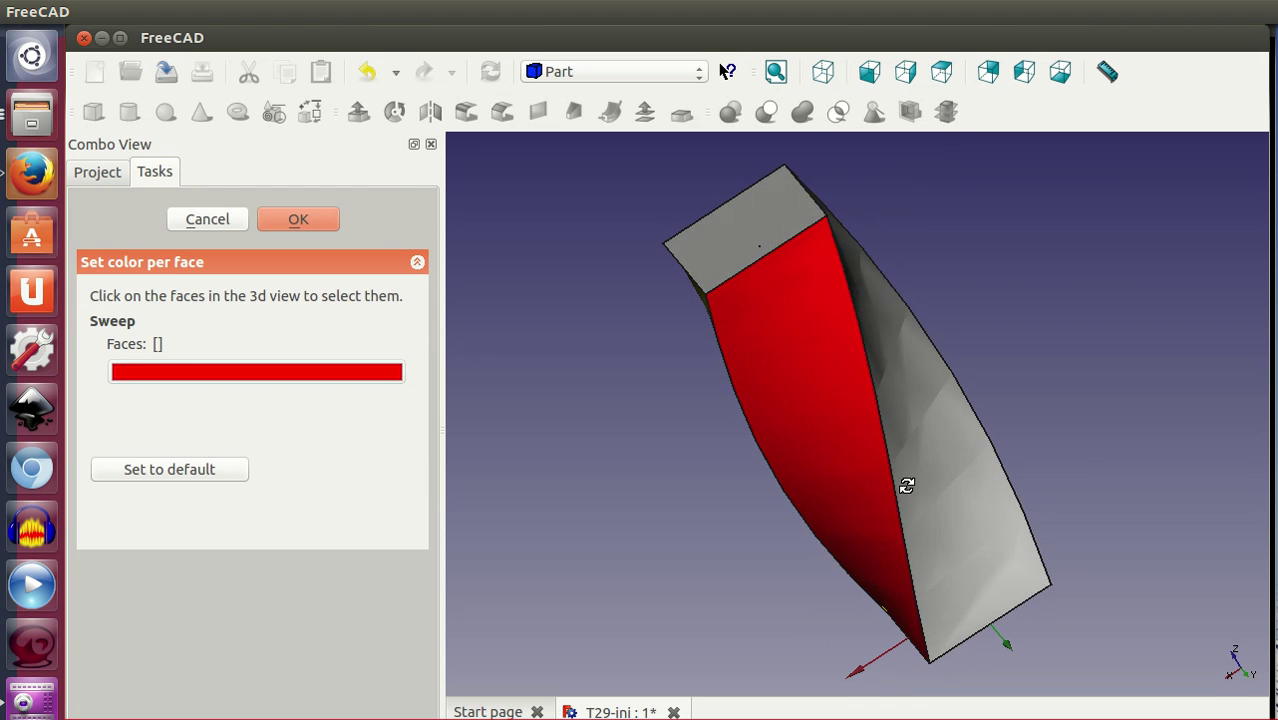
pyautogui.click(956, 517)
pyautogui.click(291, 373)
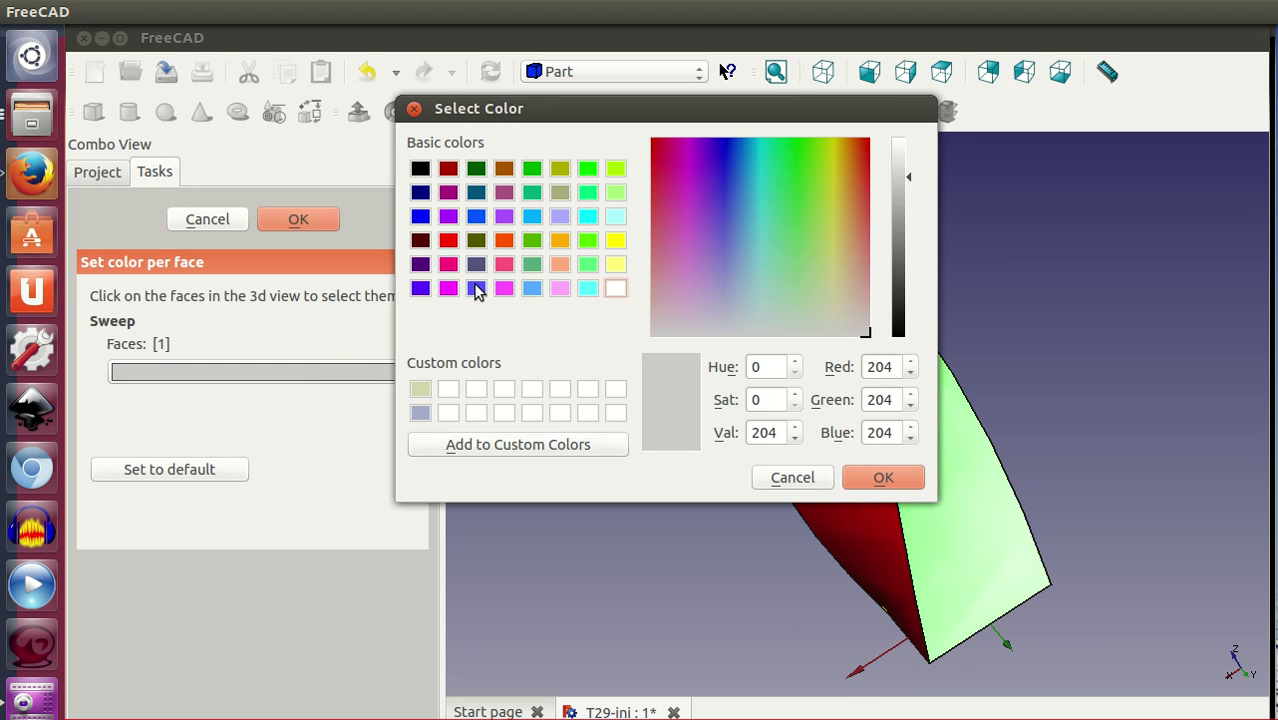
pyautogui.click(477, 216)
pyautogui.click(883, 477)
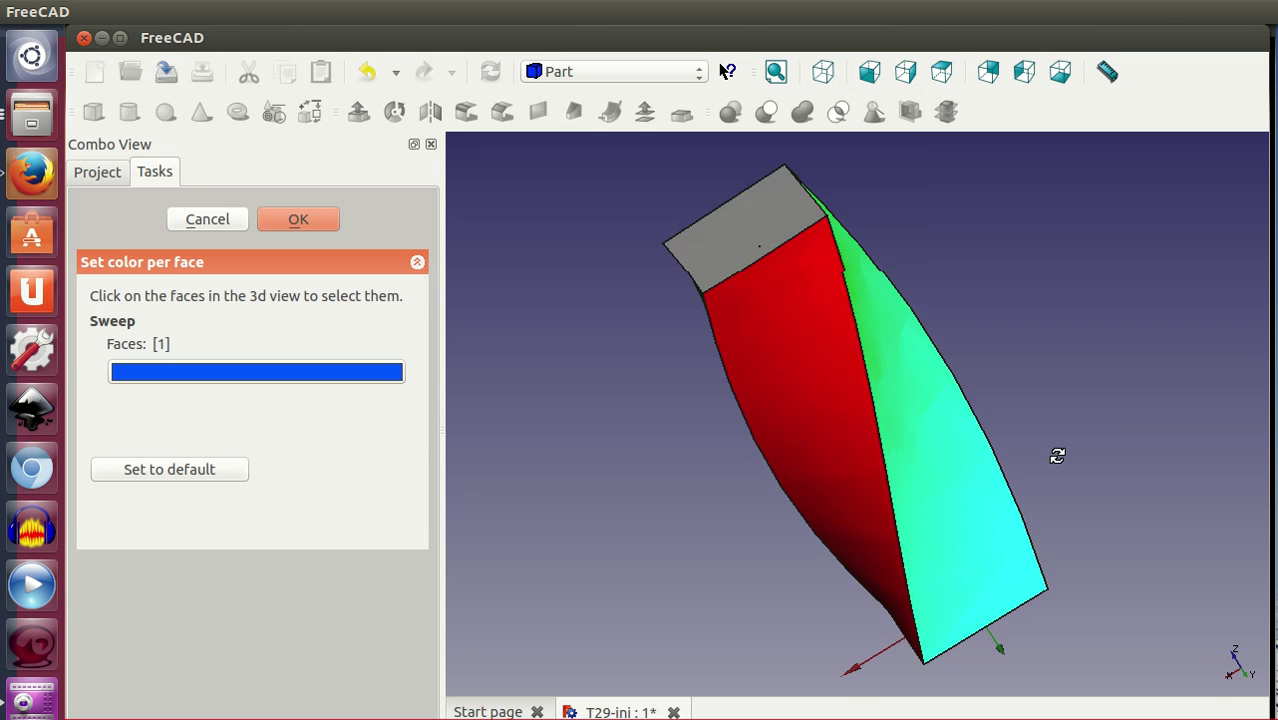
pyautogui.moveTo(1121, 423); pyautogui.dragTo(867, 500, button='middle')
pyautogui.click(921, 504)
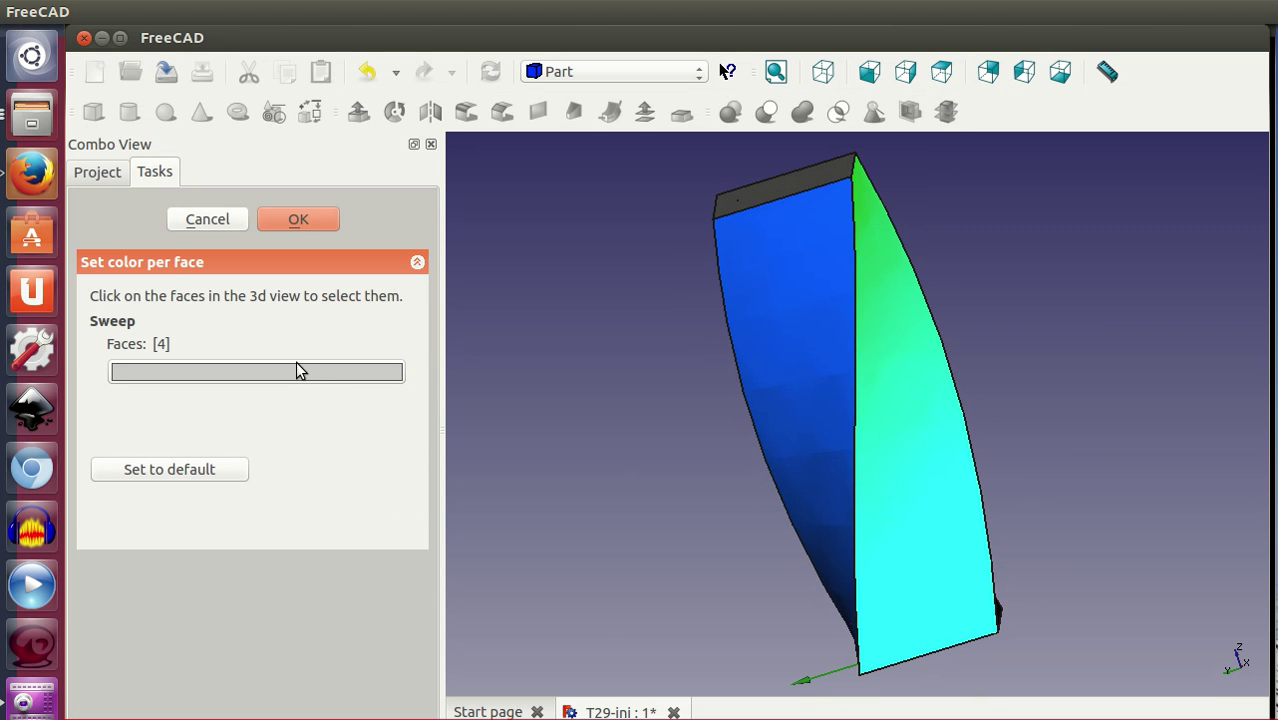
pyautogui.click(297, 367)
pyautogui.click(588, 242)
pyautogui.click(868, 474)
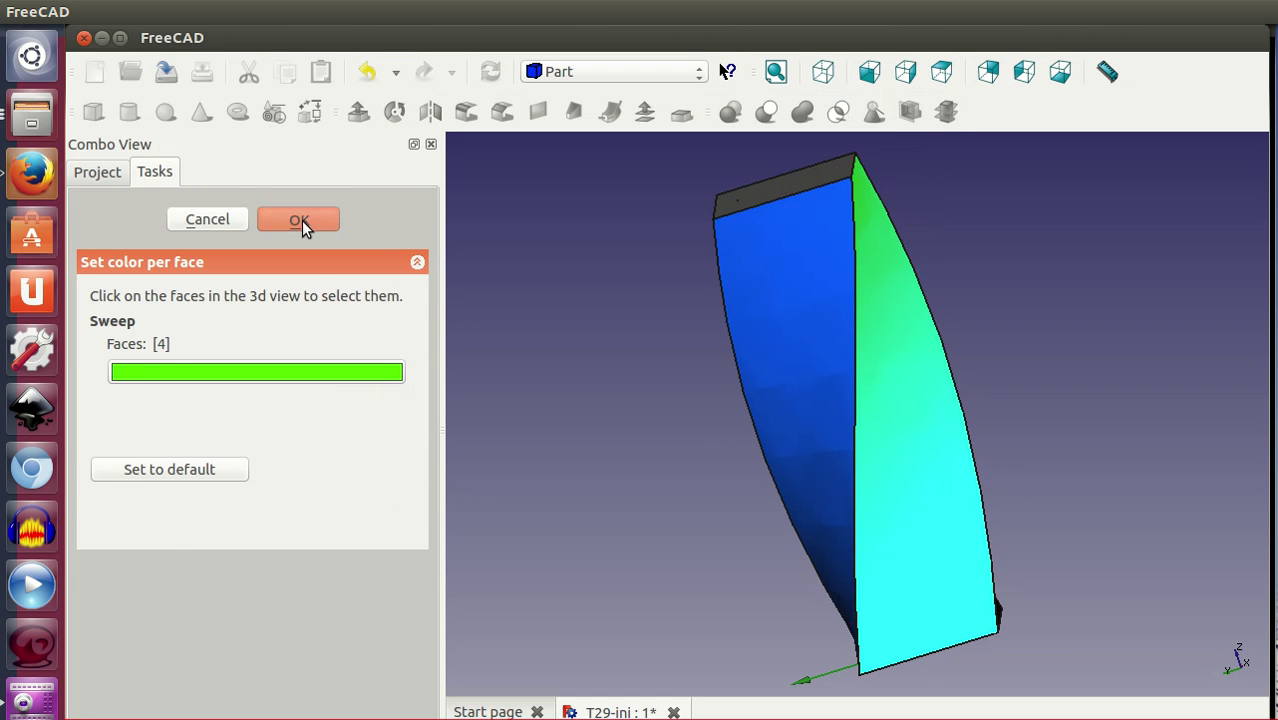
pyautogui.click(302, 220)
pyautogui.click(868, 76)
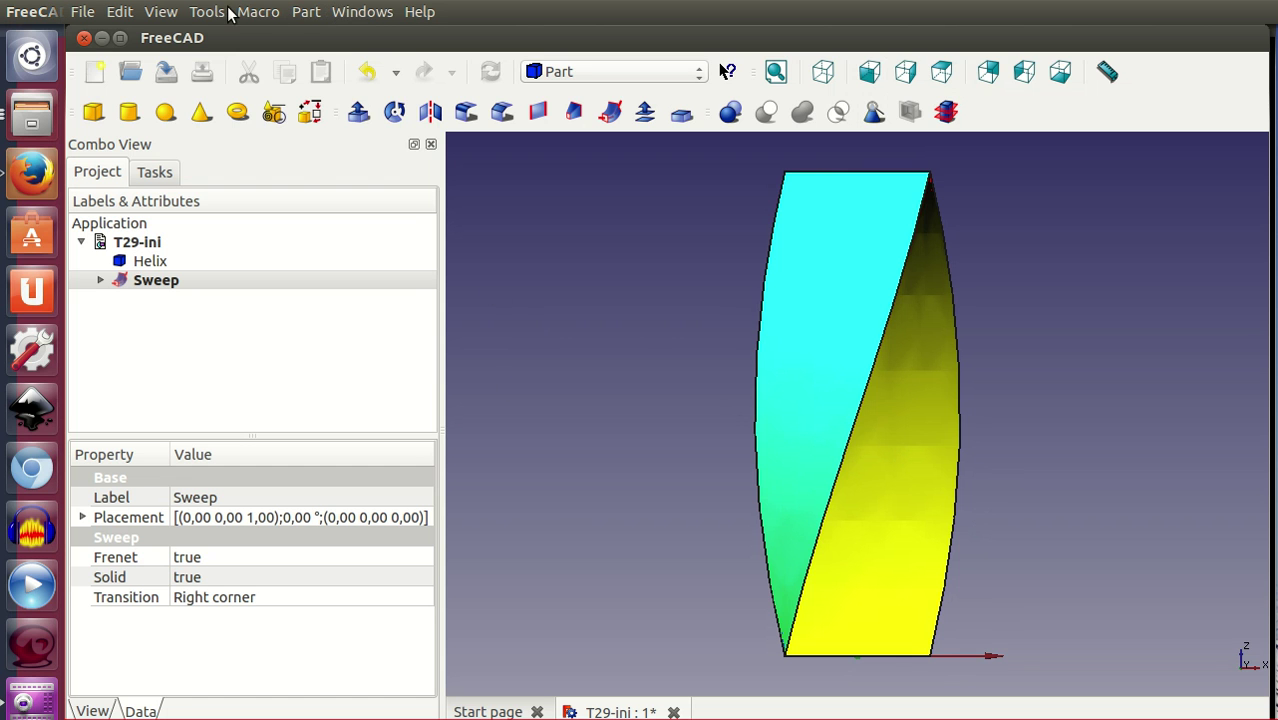
# Run the View turntable animation on the coloured prism with a higher tilt angle and faster speed, then stop it.
pyautogui.click(208, 12)
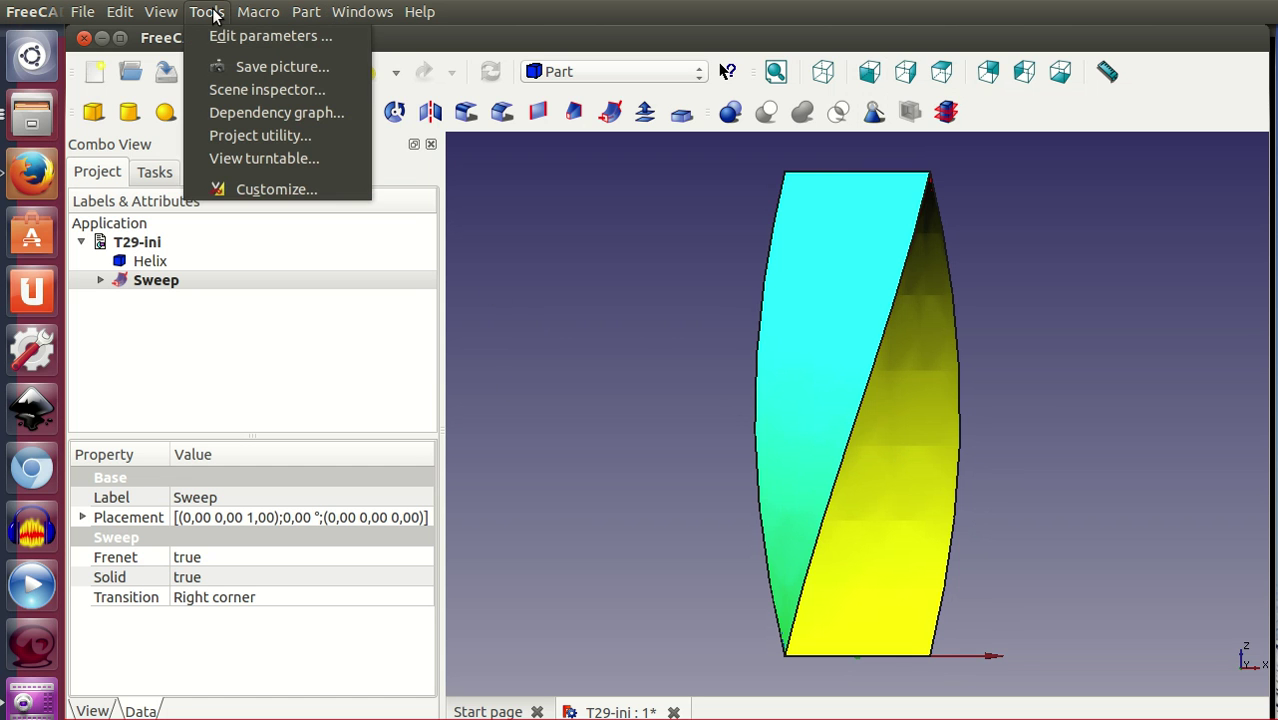
pyautogui.click(238, 160)
pyautogui.moveTo(918, 452); pyautogui.dragTo(257, 400)
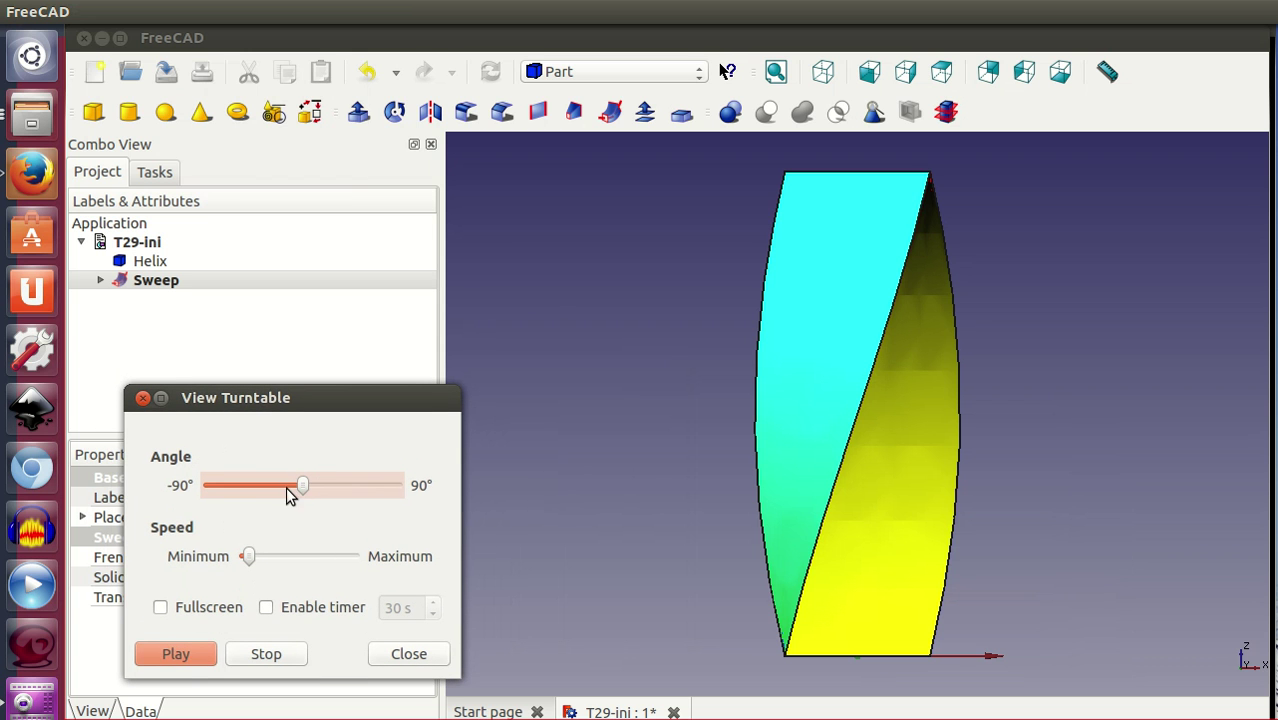
pyautogui.click(186, 655)
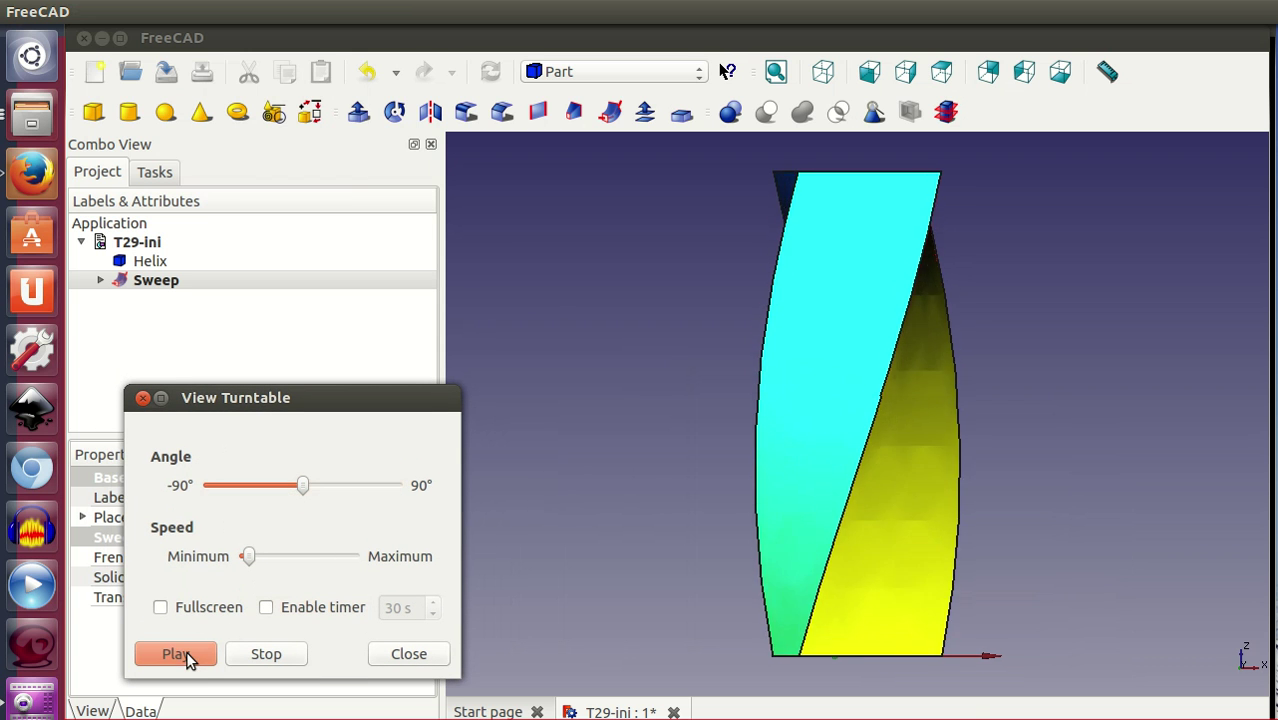
pyautogui.moveTo(300, 484); pyautogui.dragTo(340, 484)
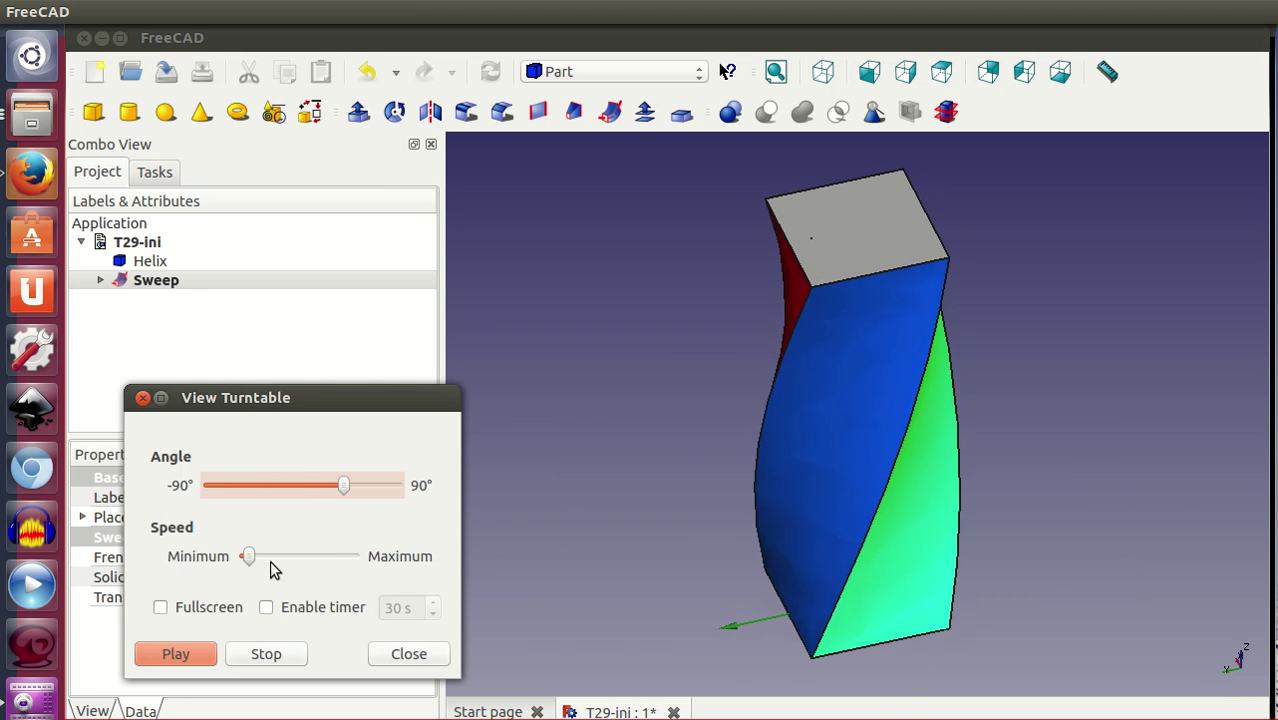
pyautogui.moveTo(248, 556); pyautogui.dragTo(281, 558)
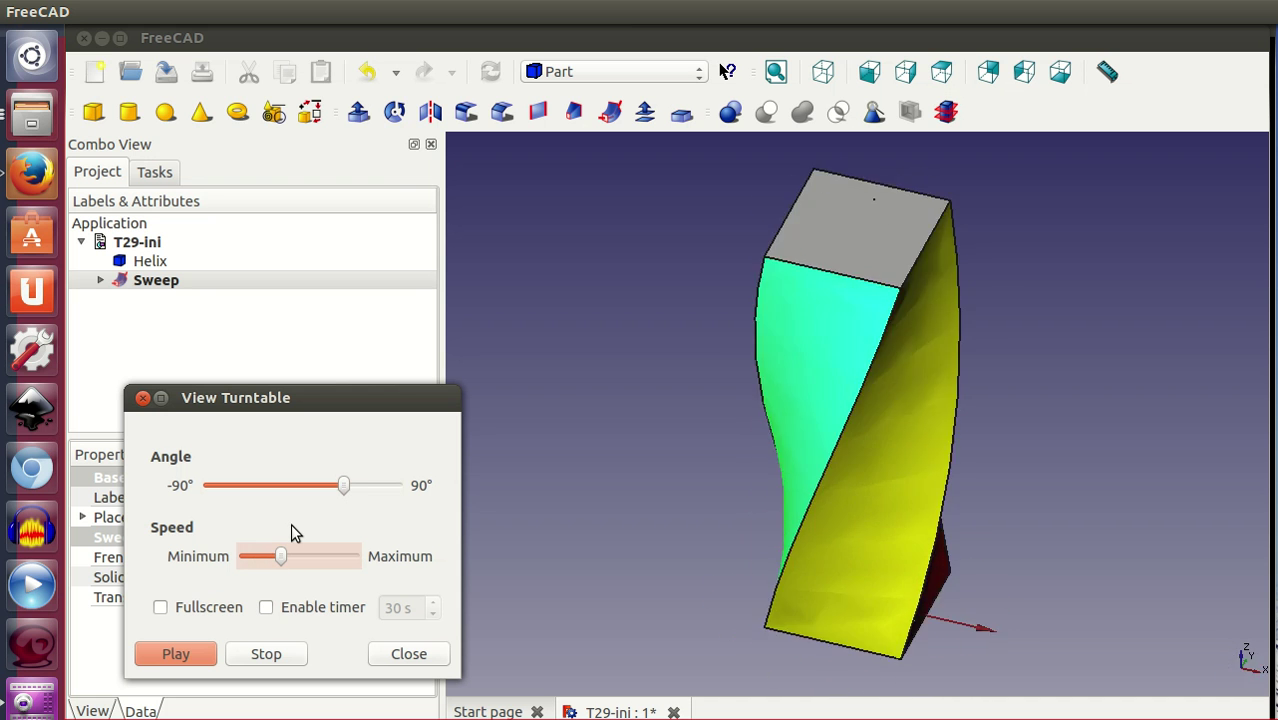
pyautogui.click(283, 652)
# Close the turntable dialog and page to image 3 of 6, T29-ej2-prisma-rectangular-torsion-1.png.
pyautogui.click(415, 655)
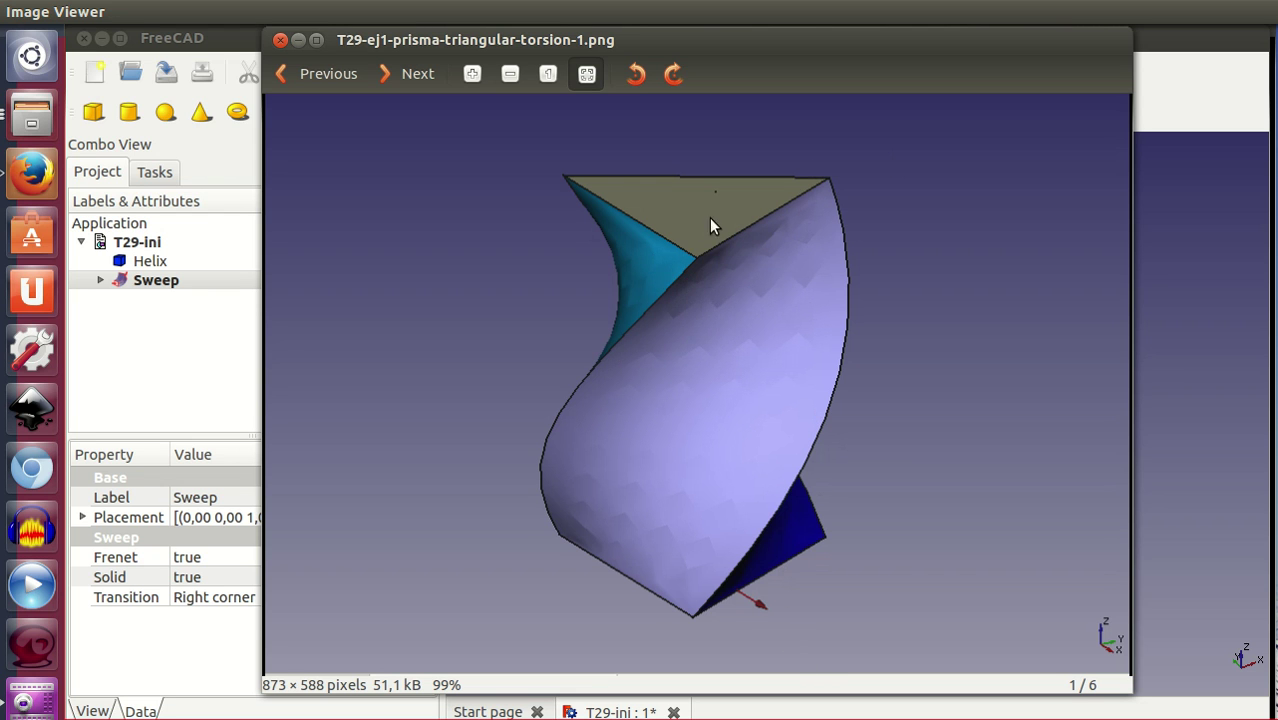
pyautogui.click(415, 73)
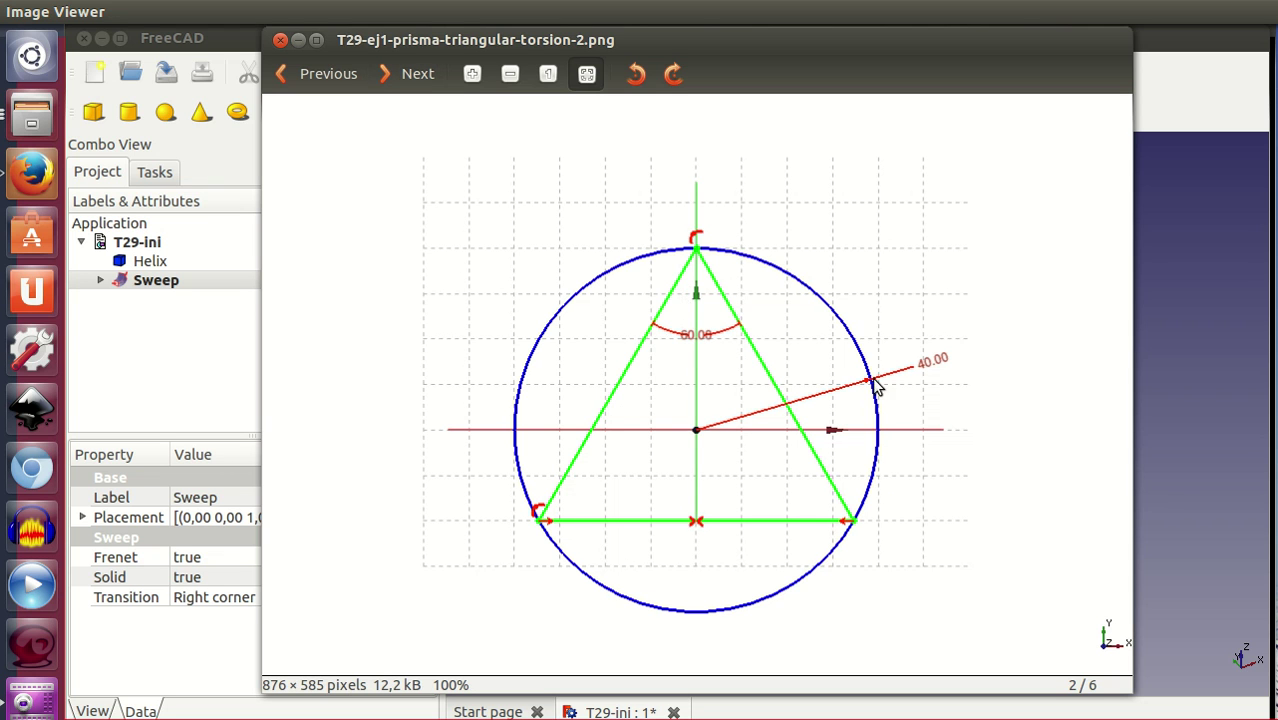
pyautogui.click(417, 75)
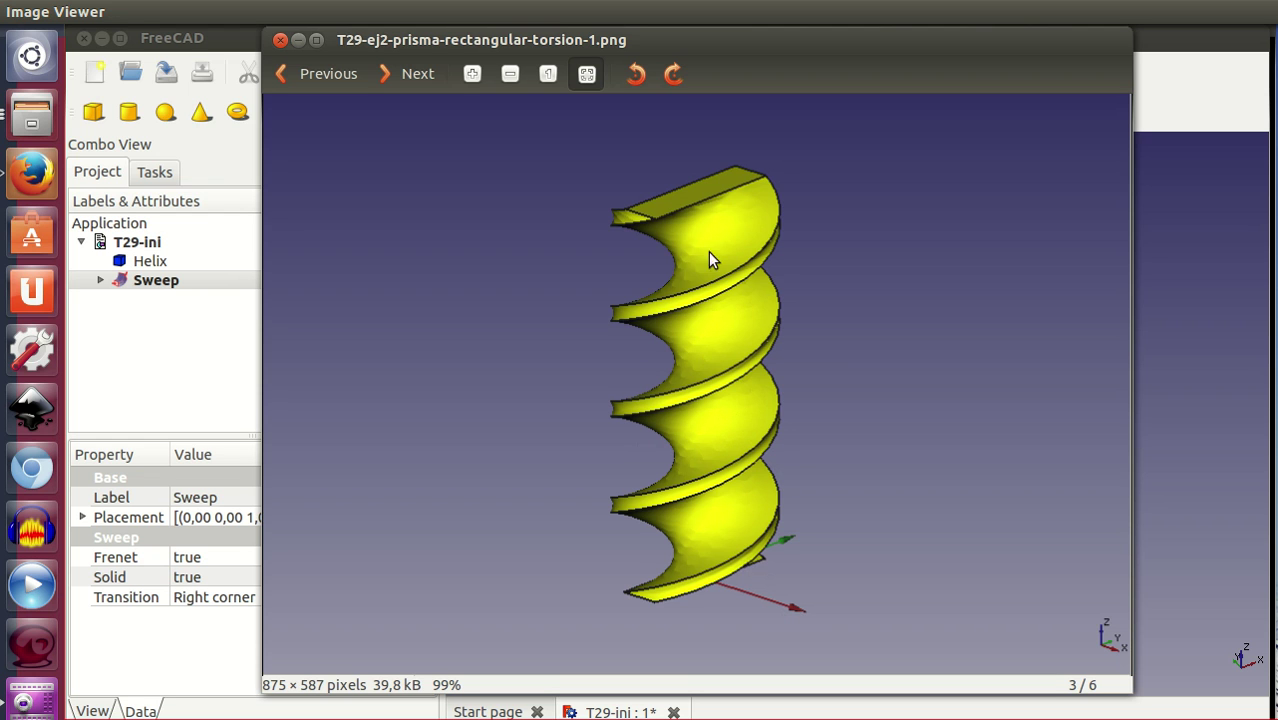
# Page past image 4 to image 5 of 6, T29-ej3-prisma-pentagonal-torsion-1.png.
pyautogui.click(408, 74)
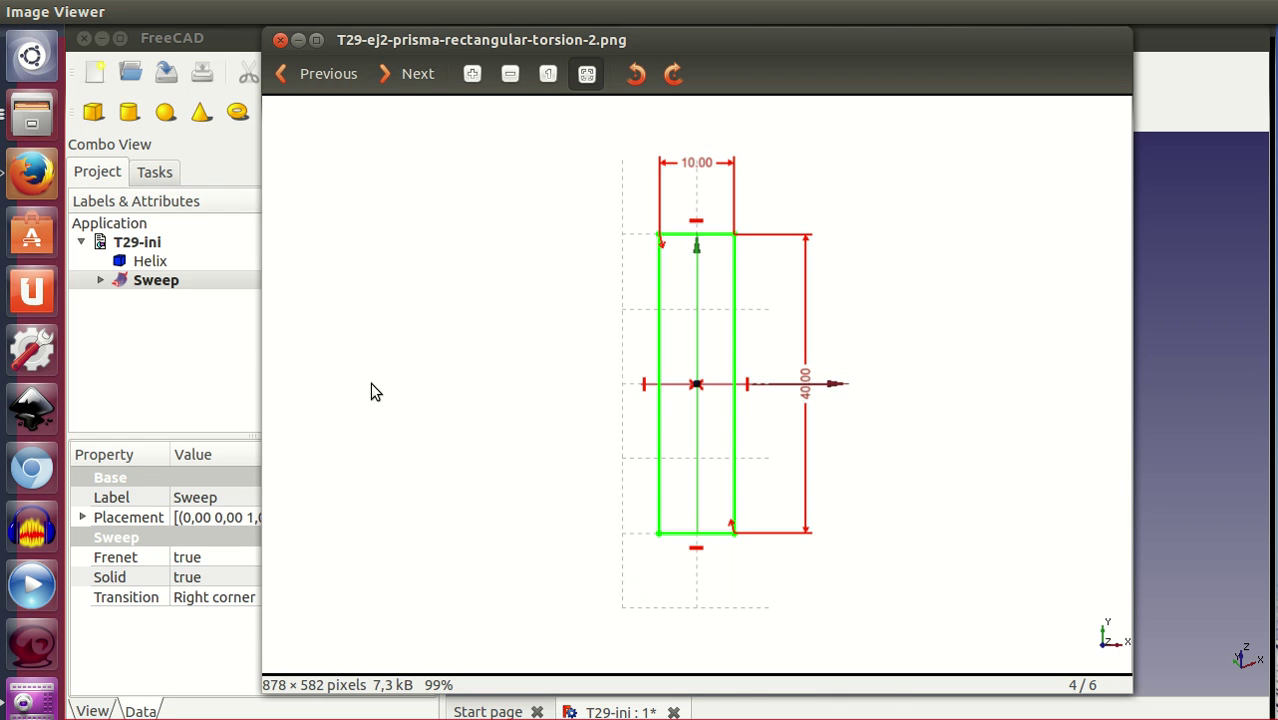
pyautogui.click(410, 78)
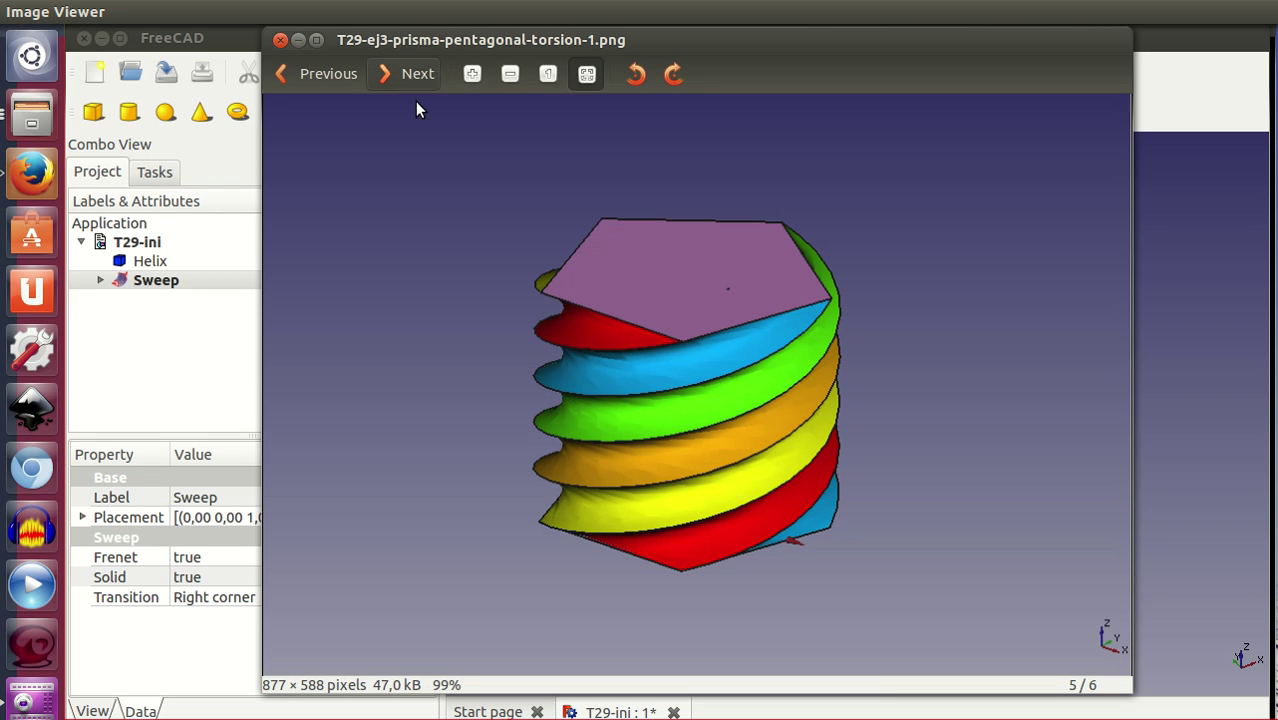